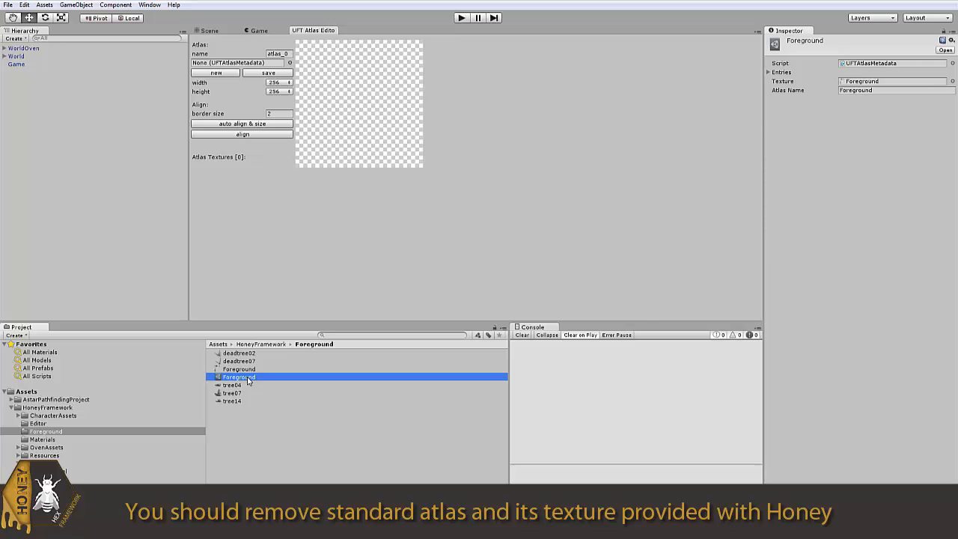
- Delete the standard Foreground atlas and its Foreground texture from the HoneyFramework Foreground folder
{"action": "key", "text": "shift+Up"}
{"action": "key", "text": "Delete"}
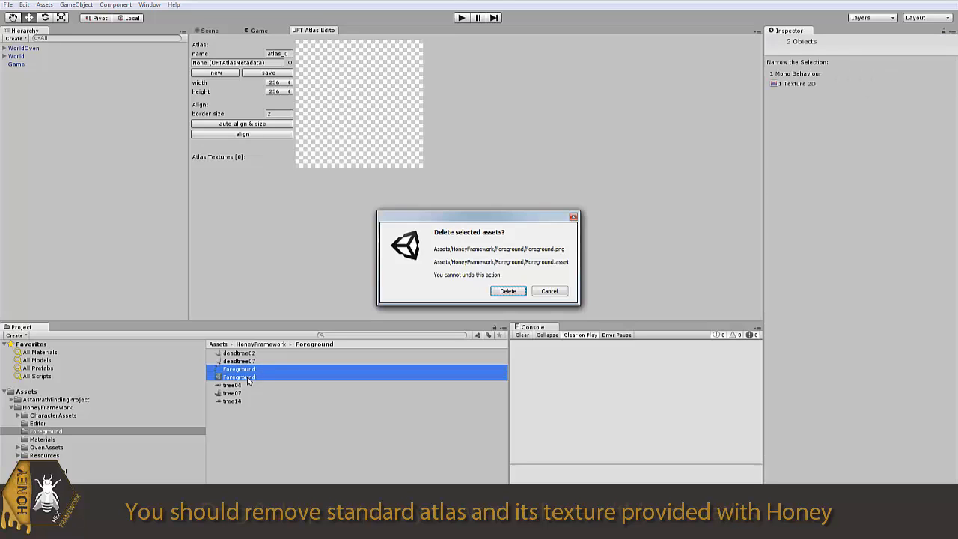
{"action": "key", "text": "Return"}
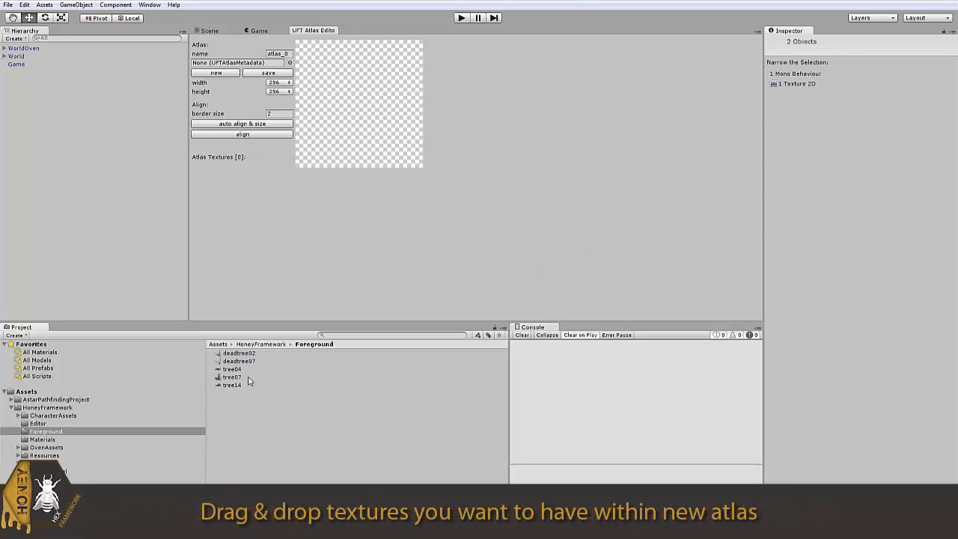
- Add deadtree02, deadtree07, tree04, tree07 and tree14 to the new atlas, and auto align and size them
{"action": "left_click", "coordinate": [245, 385]}
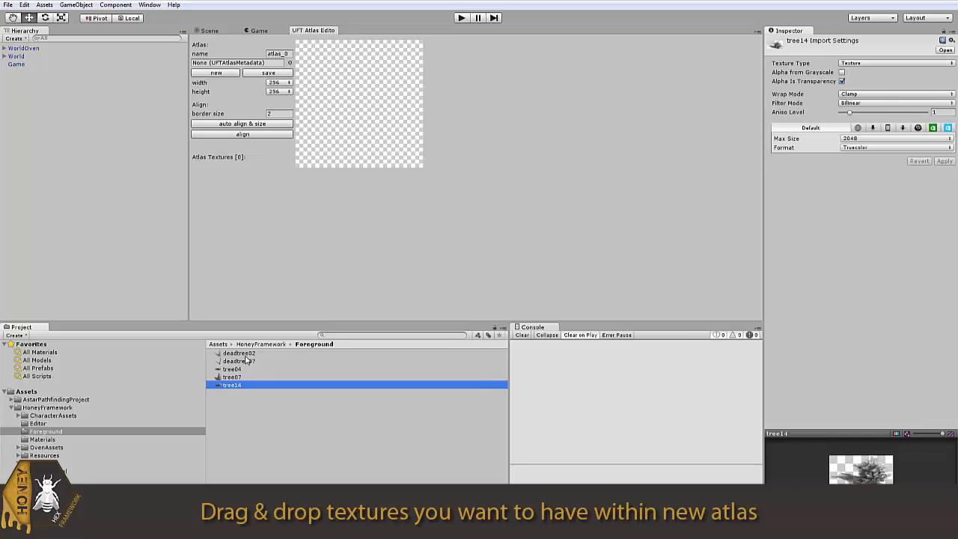
{"action": "left_click", "coordinate": [246, 354], "text": "shift"}
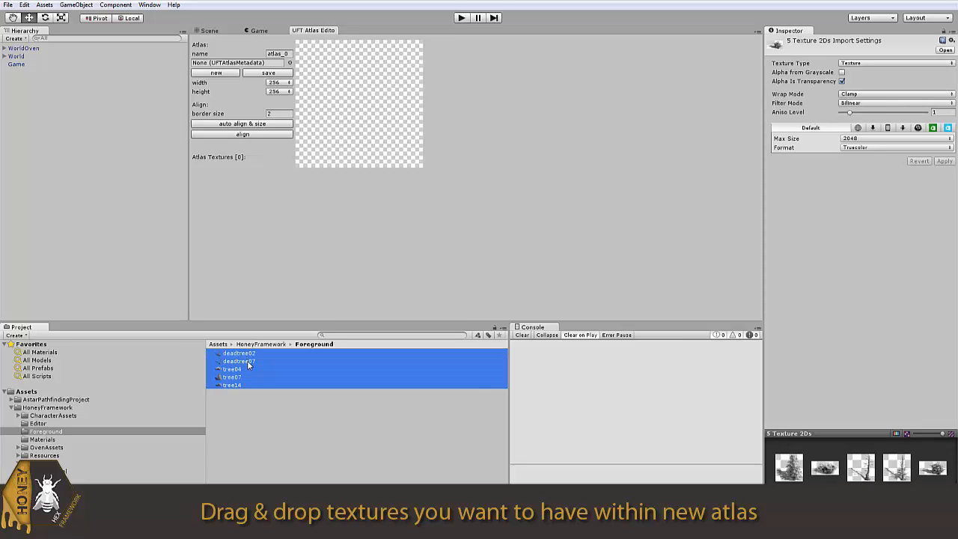
{"action": "left_click_drag", "start_coordinate": [247, 360], "coordinate": [336, 104]}
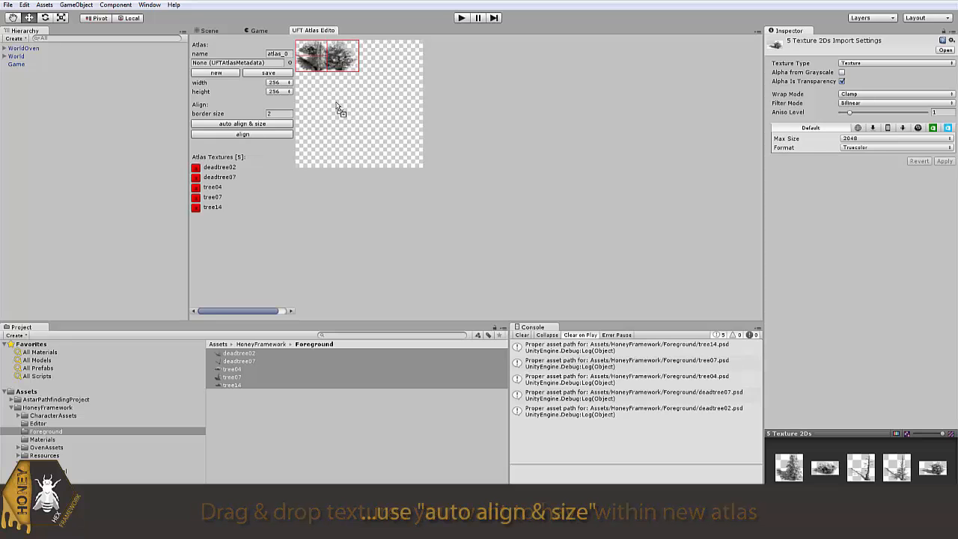
{"action": "left_click", "coordinate": [275, 124]}
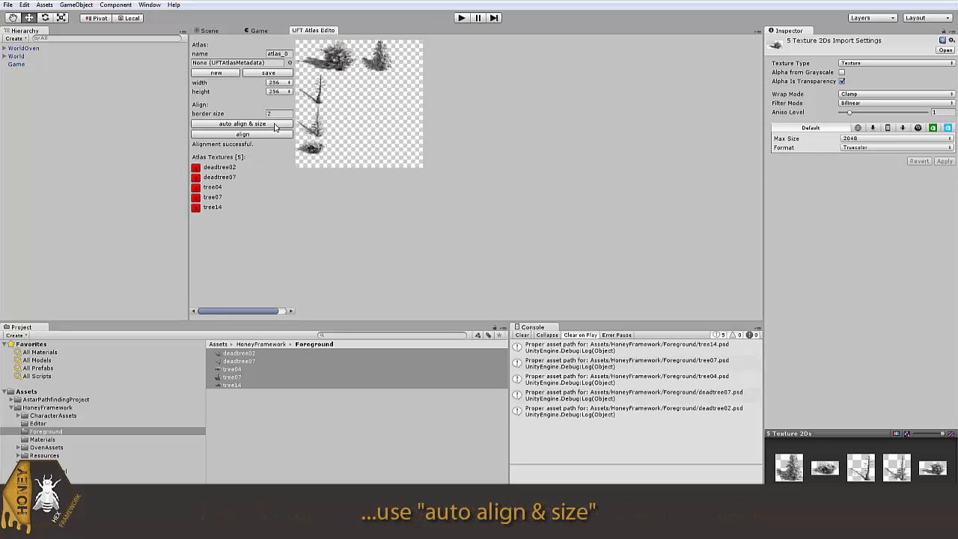
- Name the atlas Foreground and save it
{"action": "left_click", "coordinate": [283, 54]}
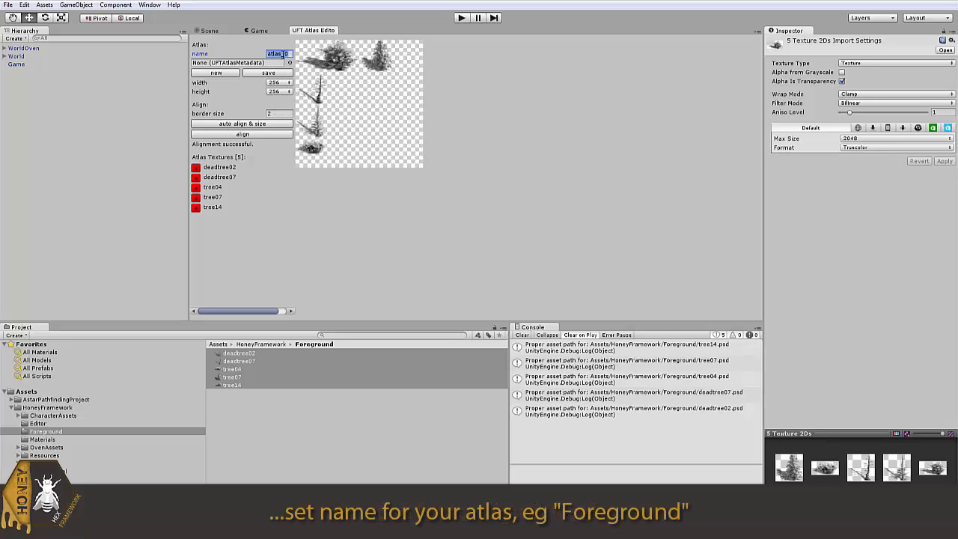
{"action": "type", "text": "Foregroun"}
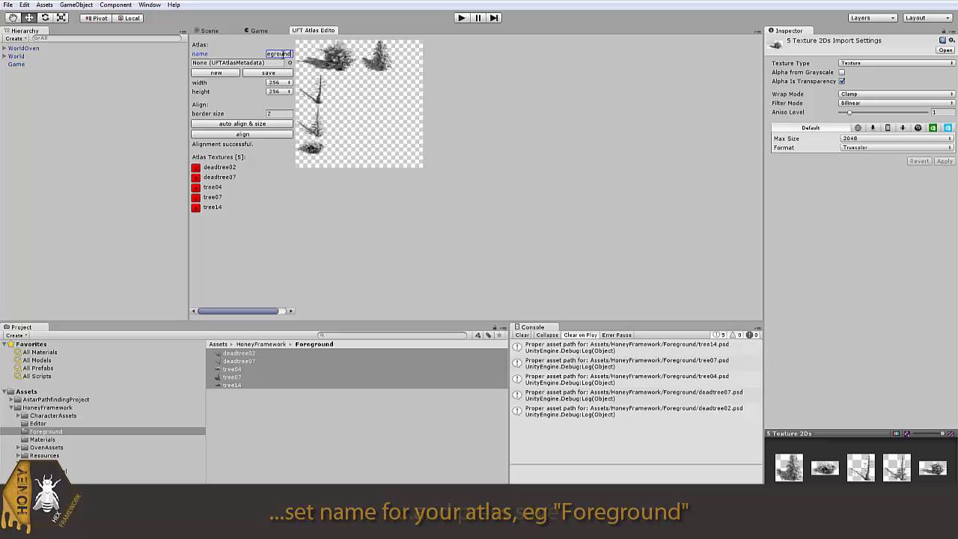
{"action": "left_click", "coordinate": [259, 76]}
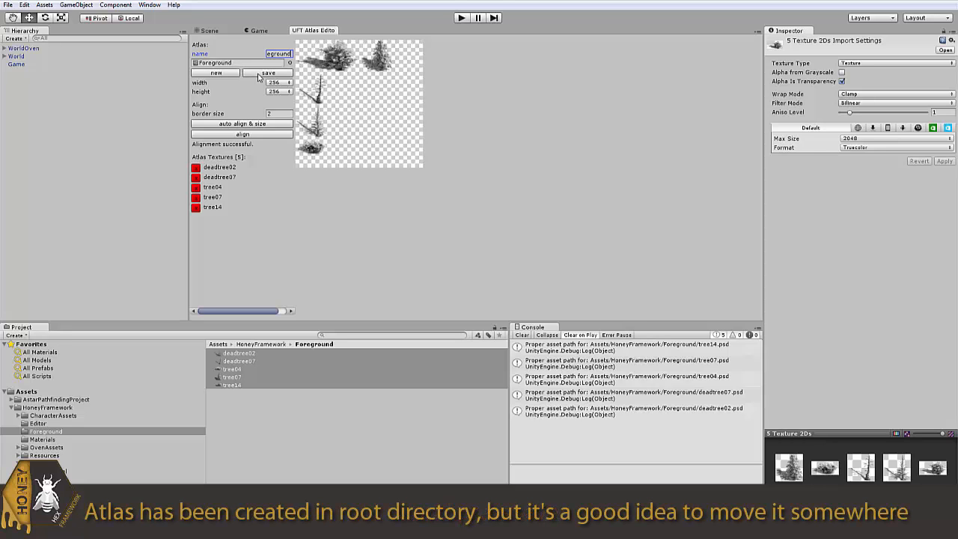
- Move the new Foreground atlas and its texture from the Assets root into the HoneyFramework Foreground folder
{"action": "left_click", "coordinate": [27, 392]}
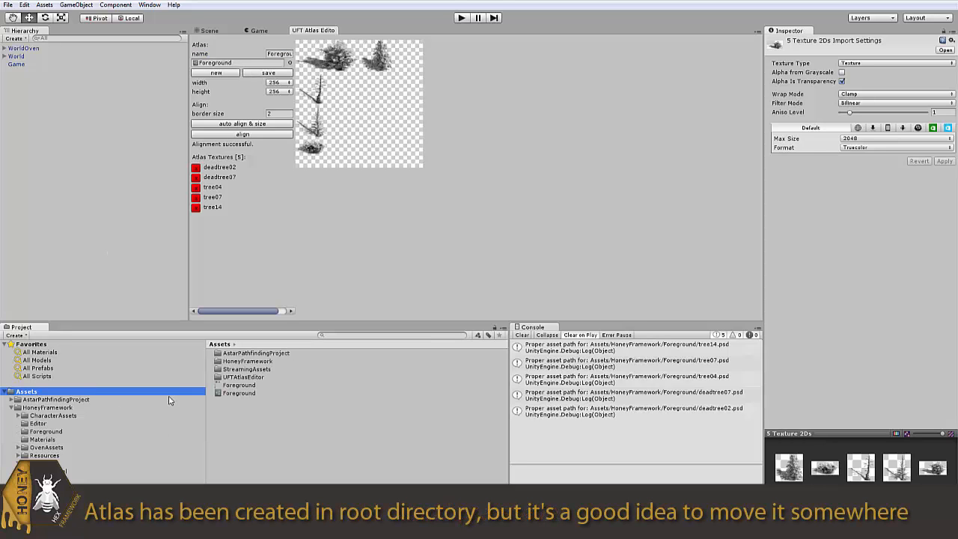
{"action": "left_click", "coordinate": [233, 394]}
{"action": "left_click", "coordinate": [238, 386], "text": "ctrl"}
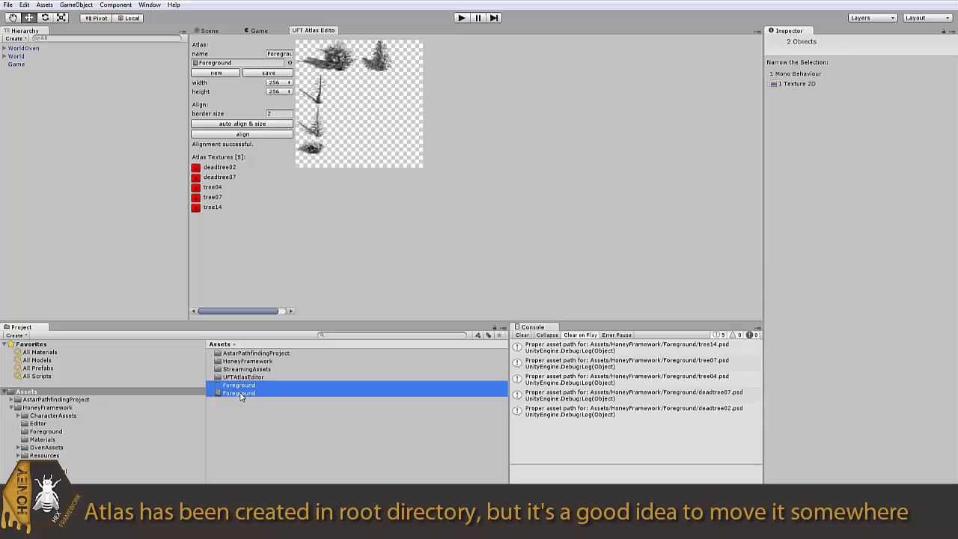
{"action": "left_click_drag", "start_coordinate": [240, 396], "coordinate": [52, 438]}
{"action": "left_click", "coordinate": [50, 433]}
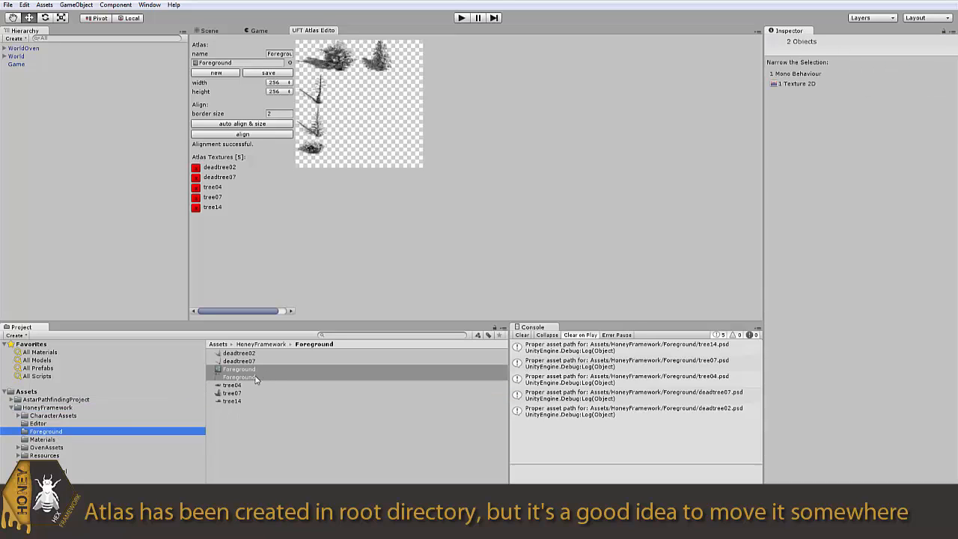
- Assign the new Foreground atlas as the World object's Foreground Atlas
{"action": "left_click", "coordinate": [17, 56]}
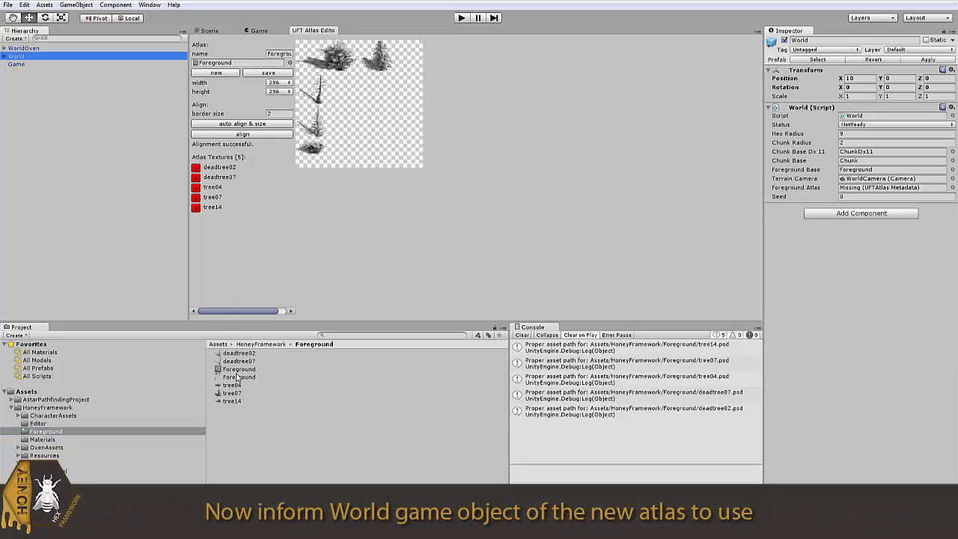
{"action": "left_click_drag", "start_coordinate": [237, 370], "coordinate": [853, 187]}
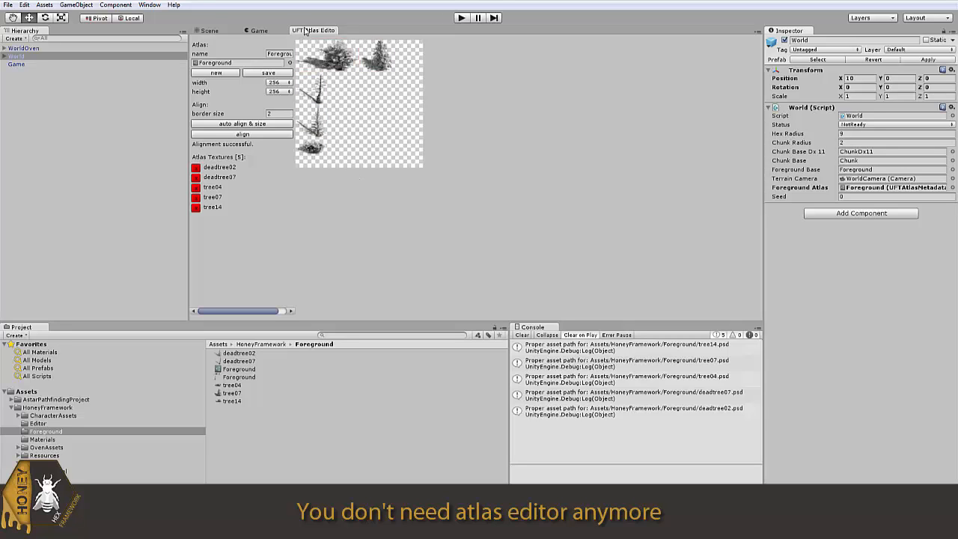
- Open the HoneyFramework Terrain Editor and remove all existing terrain definitions
{"action": "left_click", "coordinate": [149, 4]}
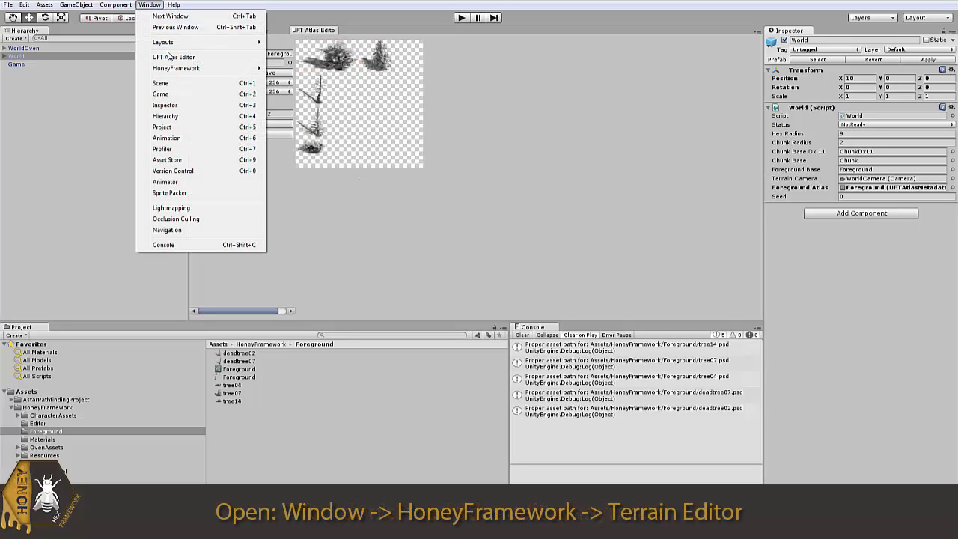
{"action": "mouse_move", "coordinate": [177, 72]}
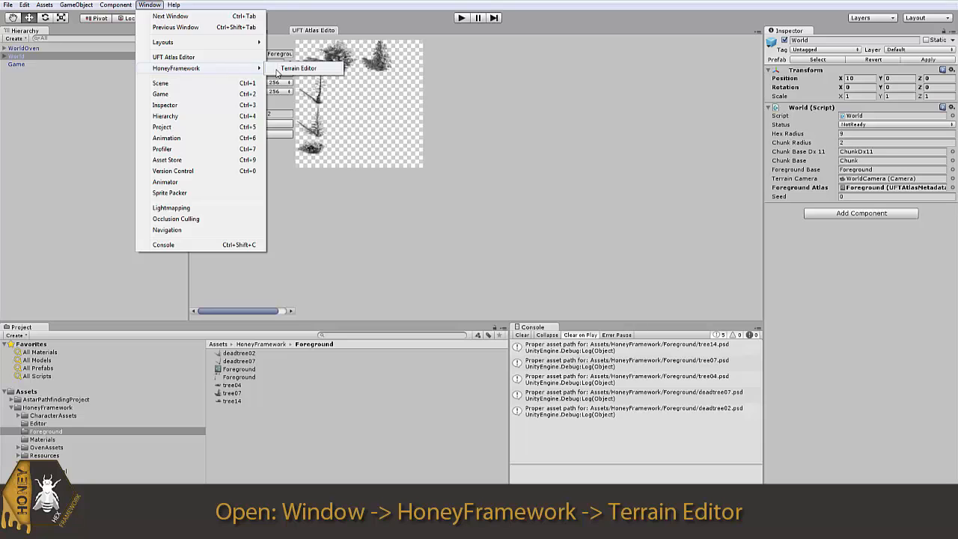
{"action": "left_click", "coordinate": [299, 69]}
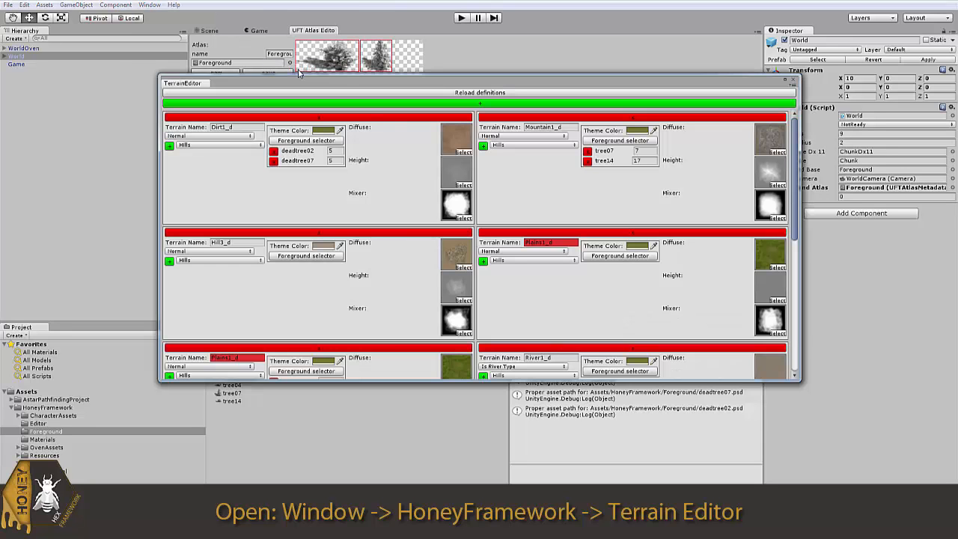
{"action": "left_click", "coordinate": [378, 116]}
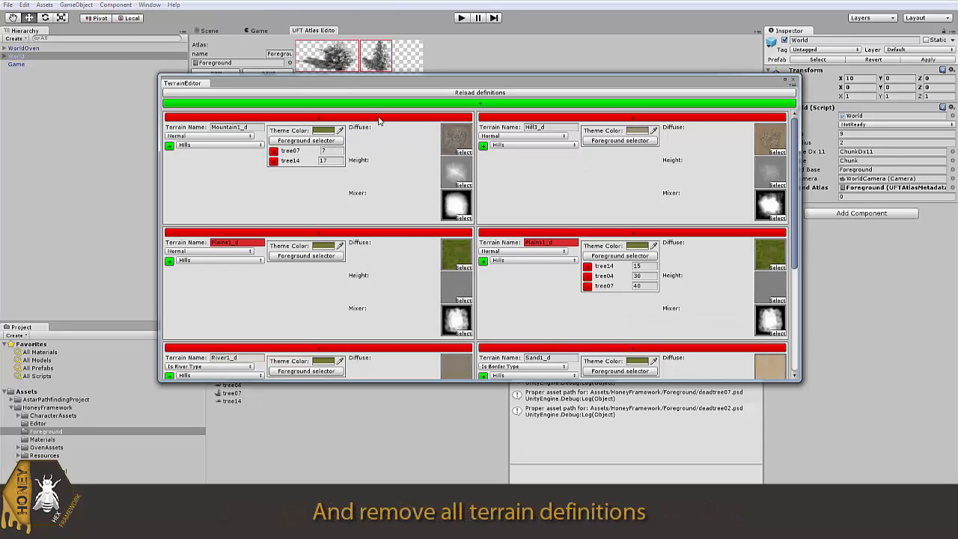
{"action": "left_click", "coordinate": [379, 117]}
{"action": "left_click", "coordinate": [379, 117]}
{"action": "left_click", "coordinate": [379, 116]}
{"action": "left_click", "coordinate": [378, 117]}
{"action": "left_click", "coordinate": [379, 117]}
{"action": "left_click", "coordinate": [378, 117]}
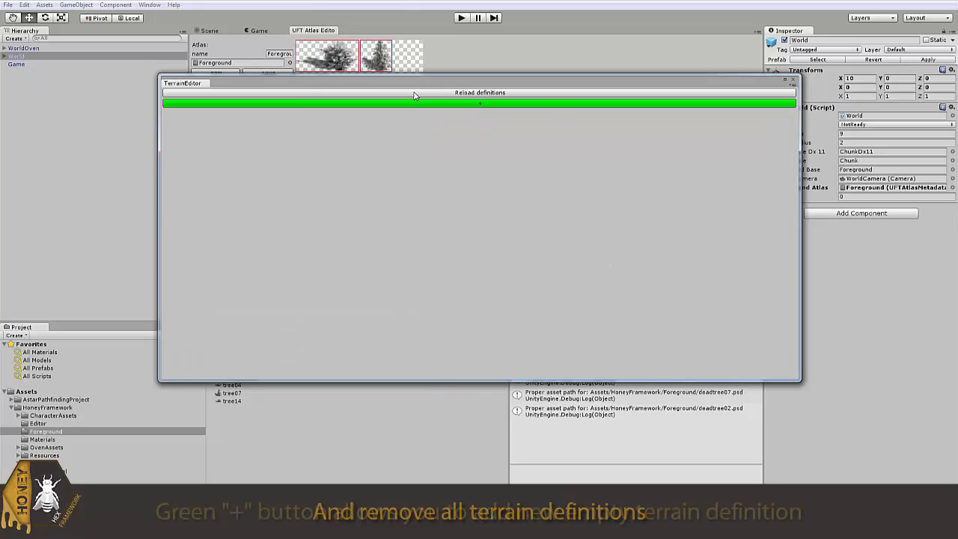
- Add an empty terrain definition, close the UFT Atlas Editor, and move the Terrain Editor clear of the project files
{"action": "left_click", "coordinate": [445, 106]}
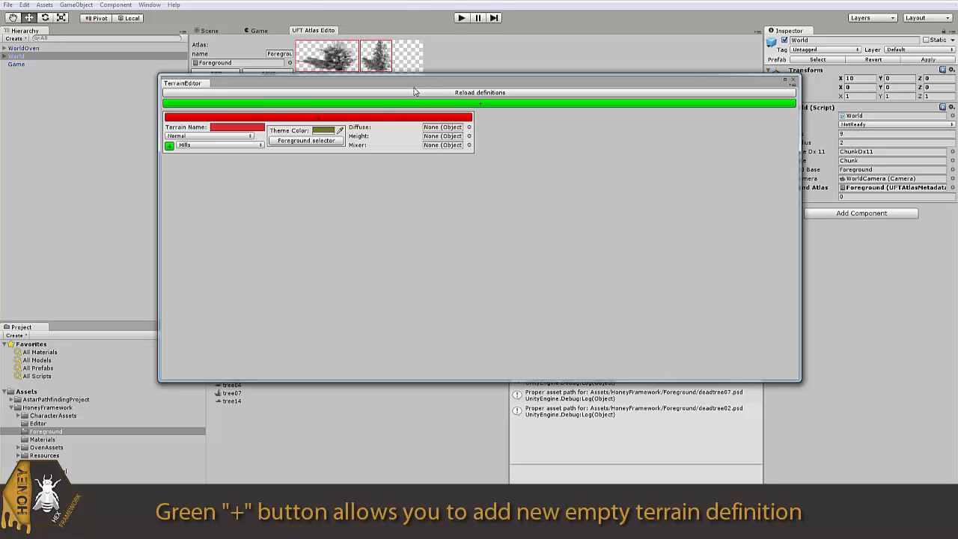
{"action": "left_click_drag", "start_coordinate": [415, 82], "coordinate": [471, 101]}
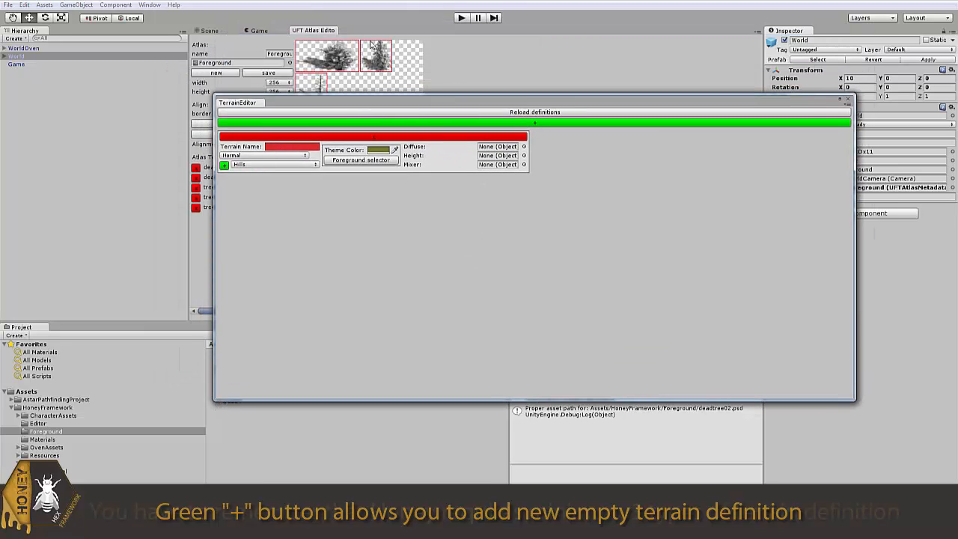
{"action": "right_click", "coordinate": [324, 31]}
{"action": "left_click", "coordinate": [352, 49]}
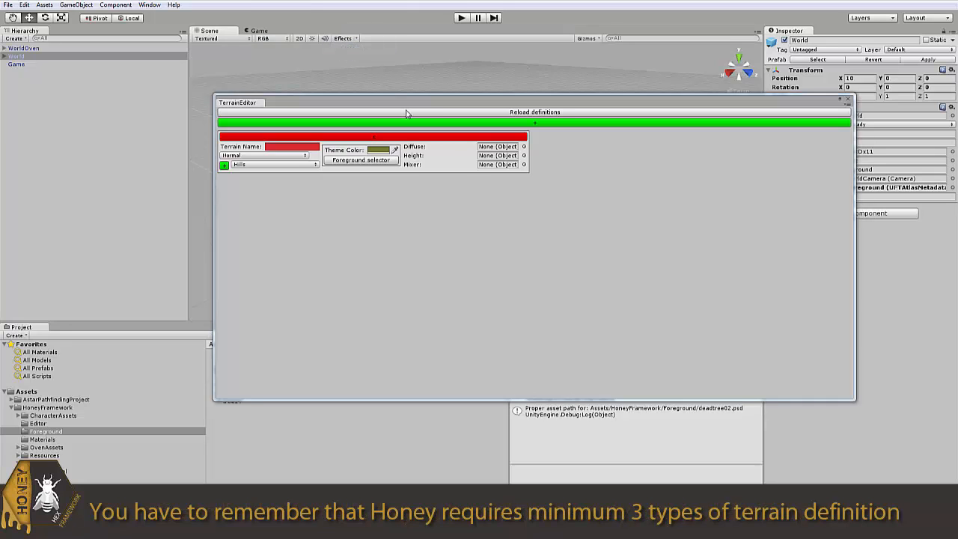
{"action": "left_click_drag", "start_coordinate": [421, 105], "coordinate": [398, 19]}
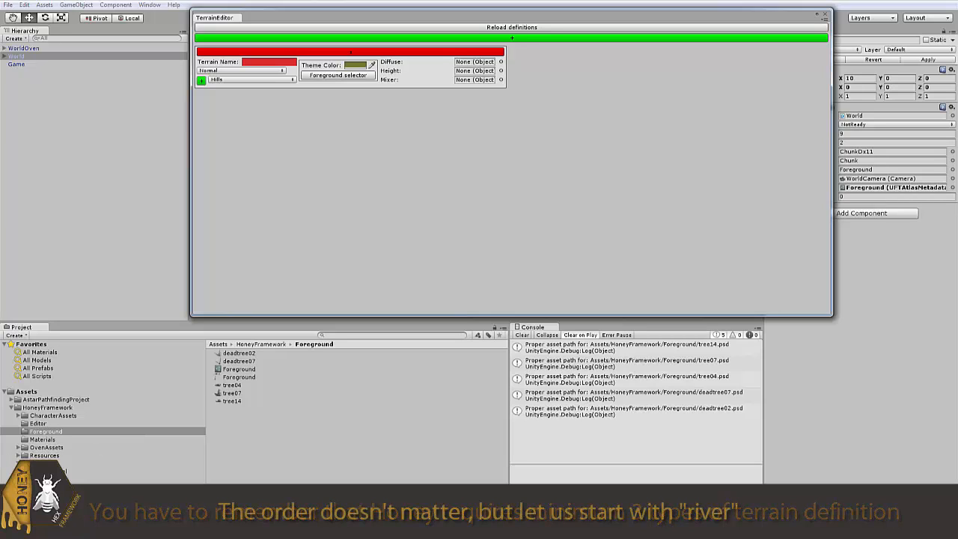
- Assign River1_d, River1_h and River1_m from Resources/Terrain/Ground as the terrain's diffuse, height and mixer, and mark it Is River Type
{"action": "left_click", "coordinate": [18, 455]}
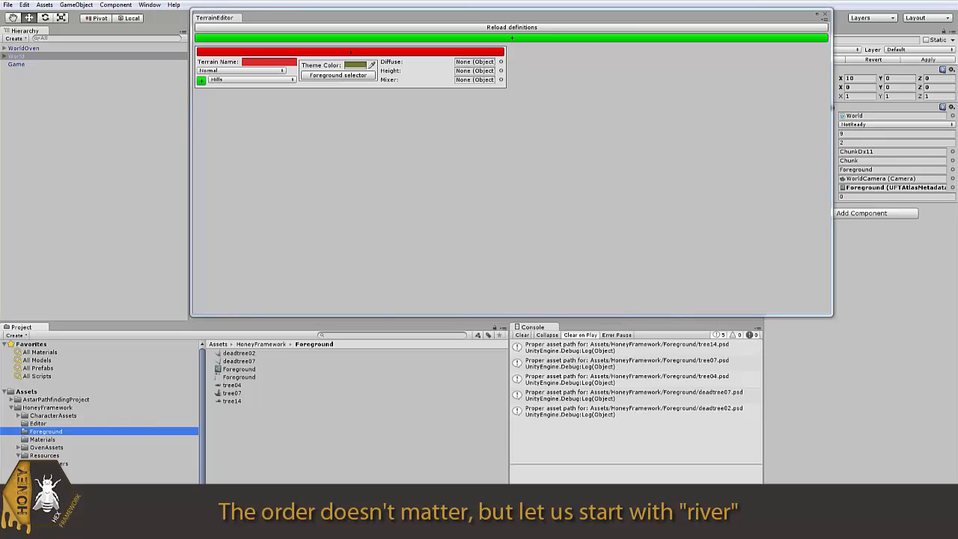
{"action": "left_click", "coordinate": [50, 479]}
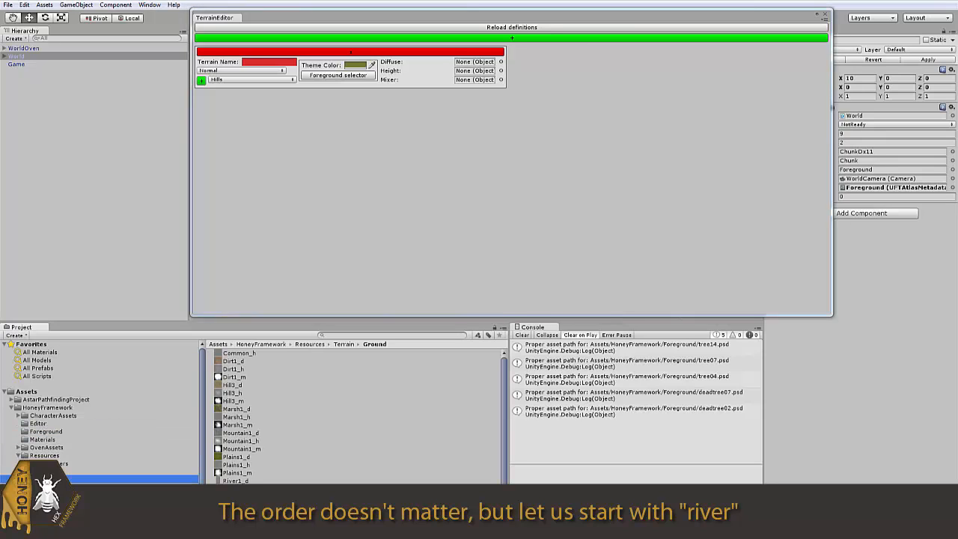
{"action": "left_click_drag", "start_coordinate": [503, 379], "coordinate": [505, 392]}
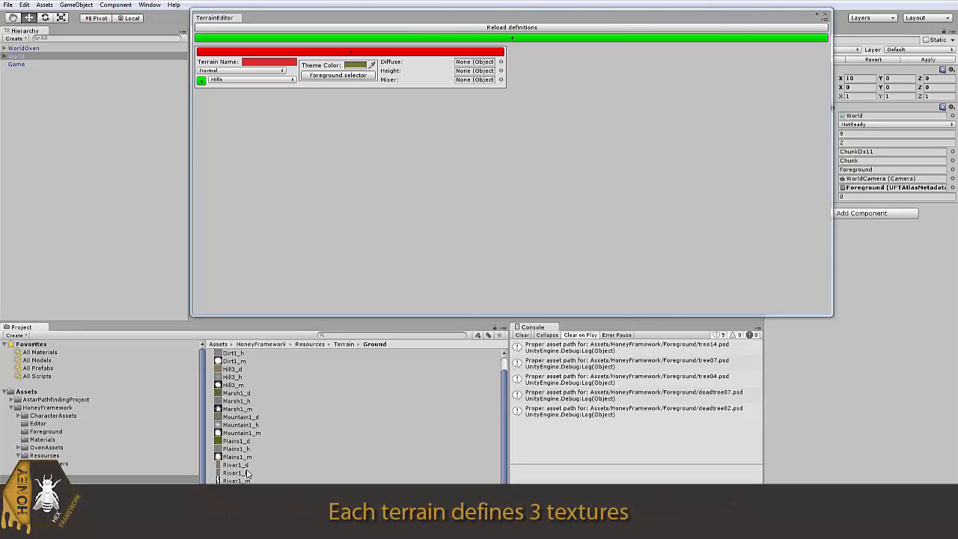
{"action": "left_click_drag", "start_coordinate": [238, 465], "coordinate": [470, 67]}
{"action": "left_click_drag", "start_coordinate": [235, 473], "coordinate": [475, 97]}
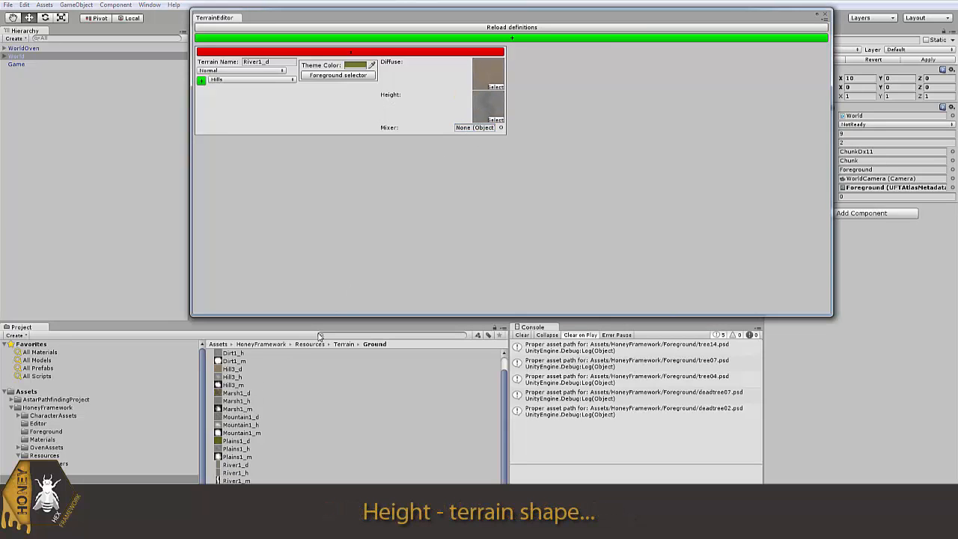
{"action": "left_click_drag", "start_coordinate": [232, 481], "coordinate": [468, 131]}
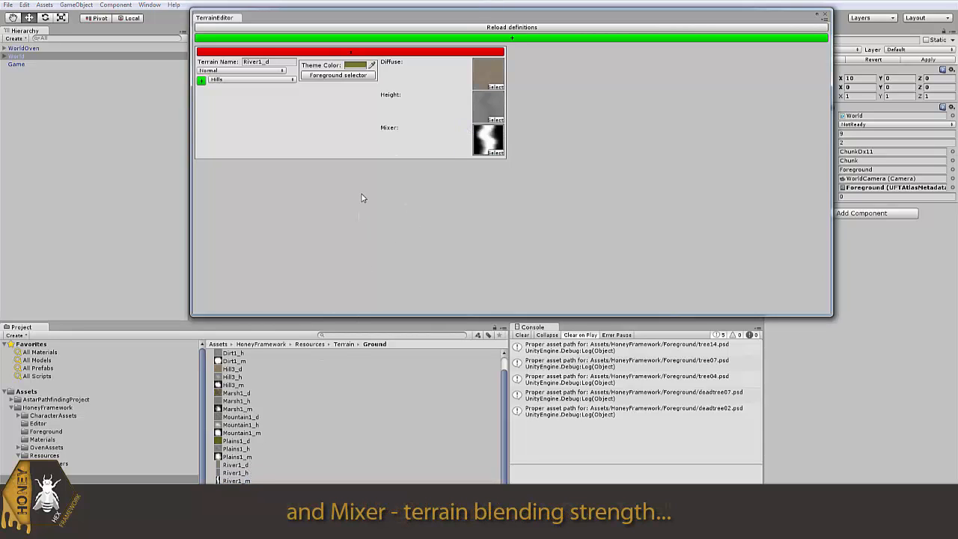
{"action": "left_click", "coordinate": [240, 71]}
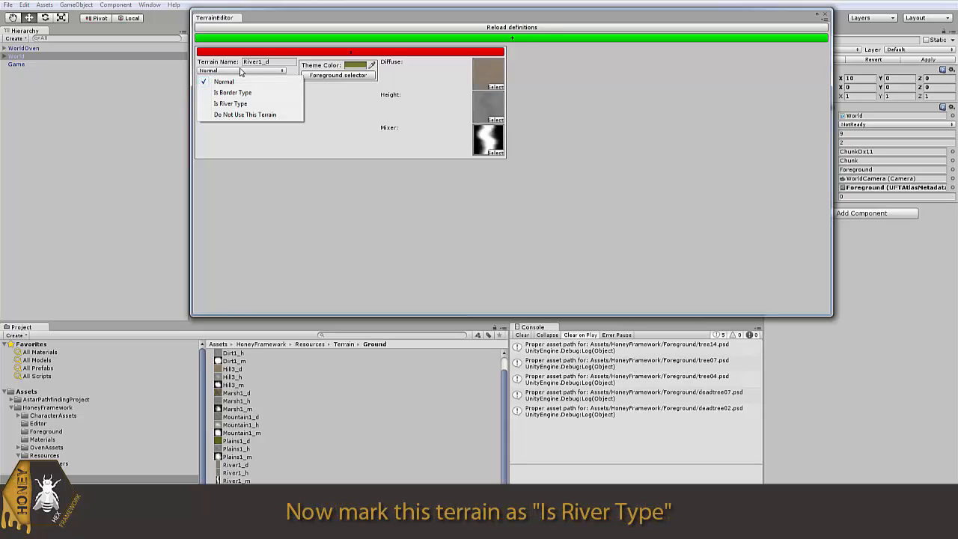
{"action": "left_click", "coordinate": [228, 105]}
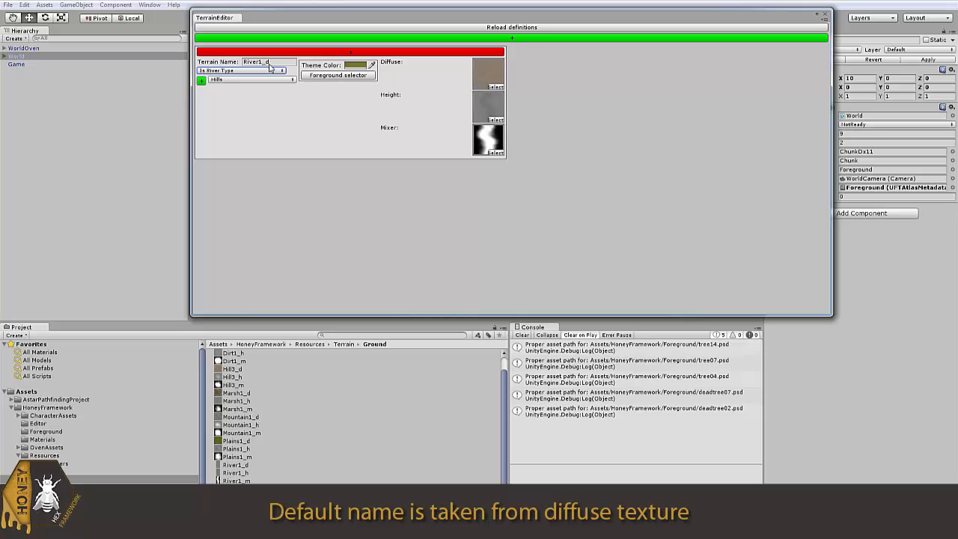
- Add a second terrain definition using the Sand1_d diffuse texture and the matching sand height and mixer textures
{"action": "left_click", "coordinate": [360, 39]}
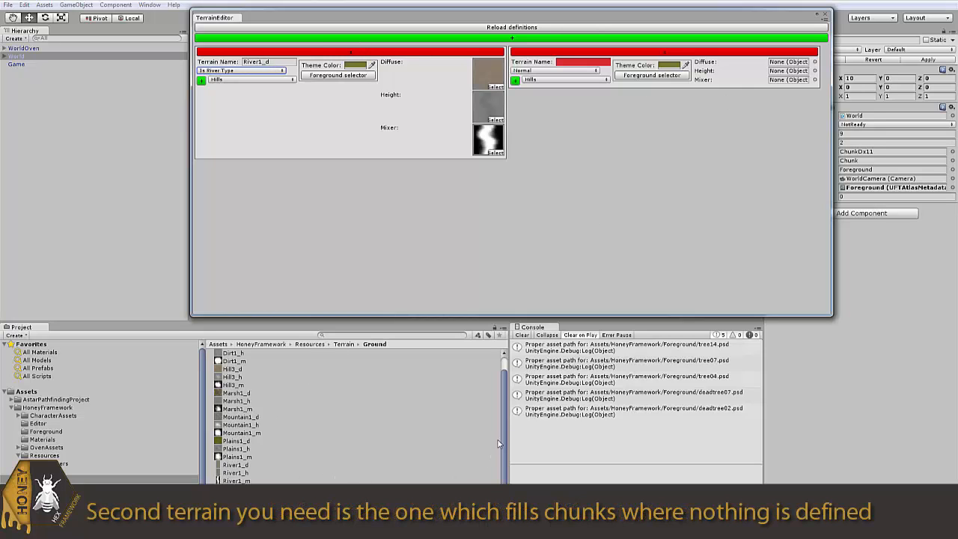
{"action": "left_click_drag", "start_coordinate": [236, 489], "coordinate": [783, 63]}
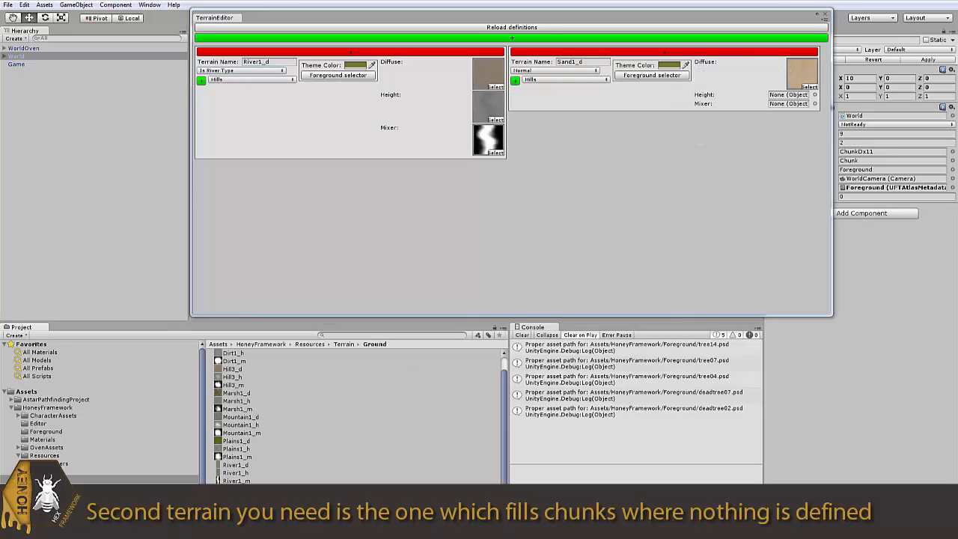
{"action": "left_click", "coordinate": [798, 95]}
{"action": "left_click_drag", "start_coordinate": [799, 97], "coordinate": [798, 96]}
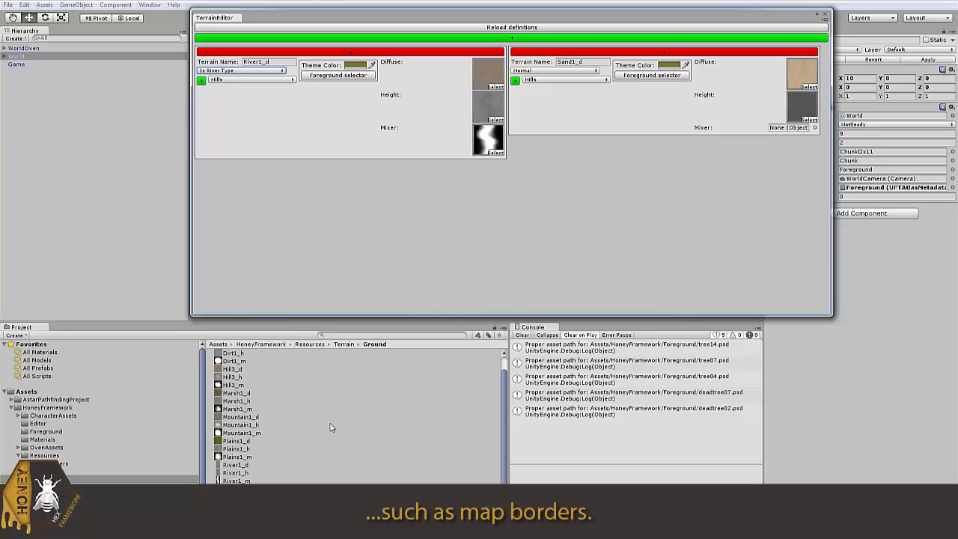
{"action": "left_click_drag", "start_coordinate": [236, 505], "coordinate": [772, 130]}
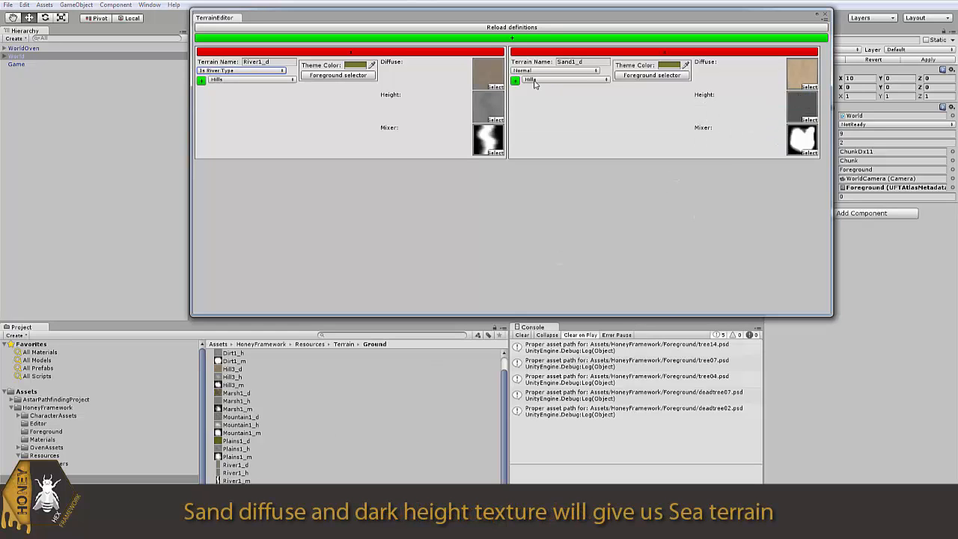
- Add the Sea tag to the Sand1_d terrain and mark it Is Border Type
{"action": "left_click", "coordinate": [535, 80]}
{"action": "left_click", "coordinate": [543, 147]}
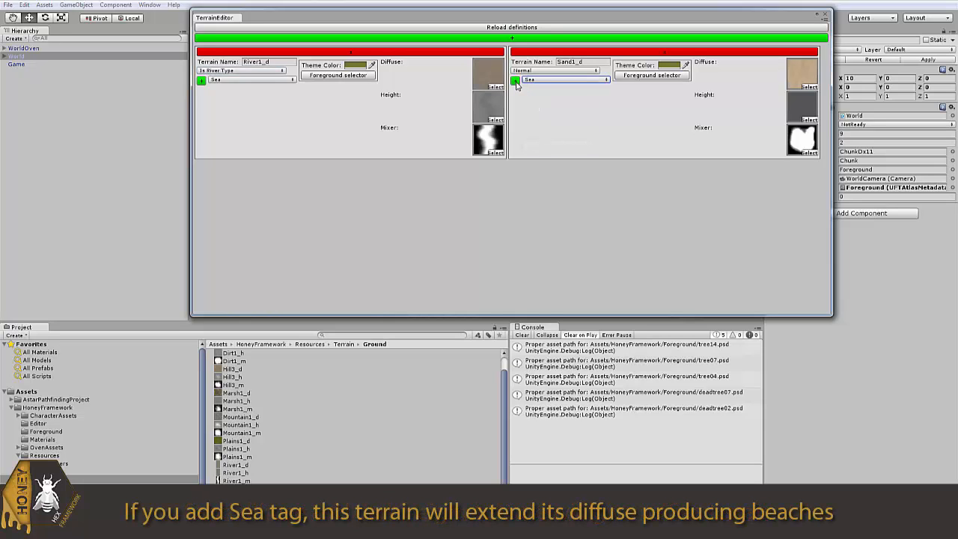
{"action": "left_click", "coordinate": [515, 80]}
{"action": "left_click", "coordinate": [540, 71]}
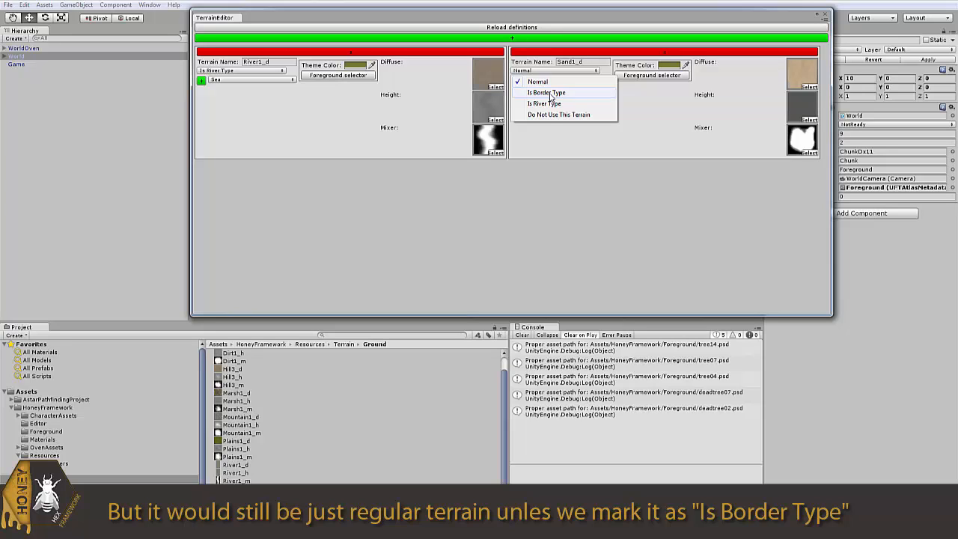
{"action": "left_click", "coordinate": [546, 93]}
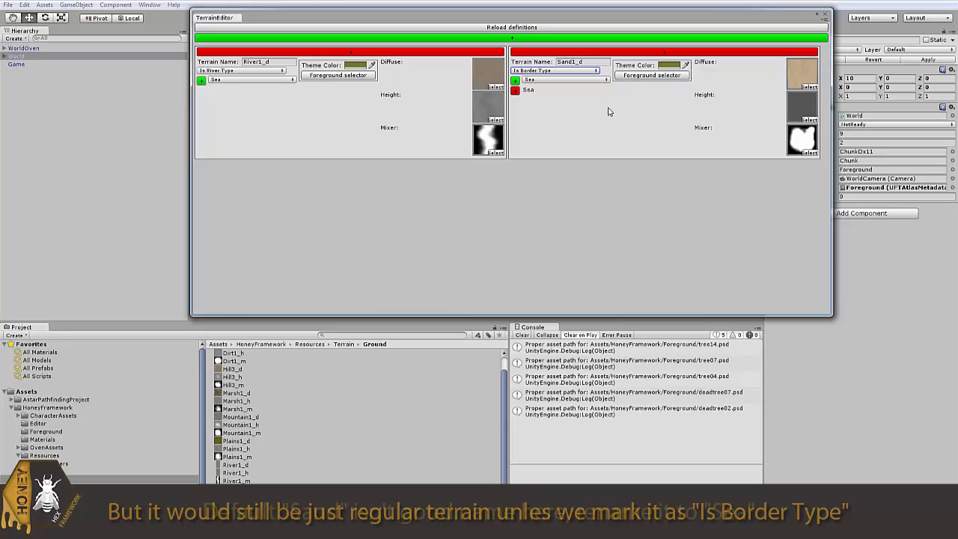
- Rename the Sand1_d border terrain as Sea
{"action": "left_click", "coordinate": [591, 63]}
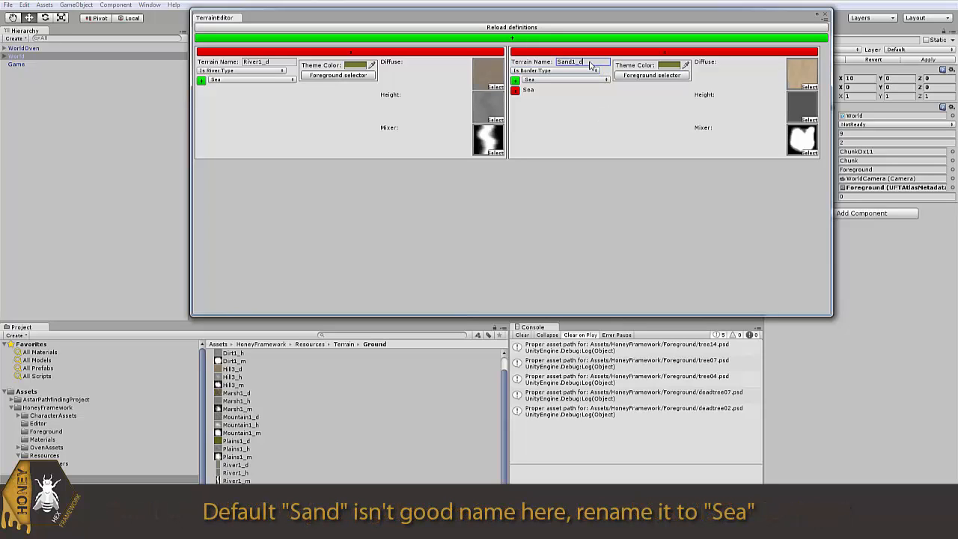
{"action": "key", "text": "BackSpace"}
{"action": "key", "text": "BackSpace"}
{"action": "key", "text": "BackSpace"}
{"action": "key", "text": "BackSpace"}
{"action": "key", "text": "BackSpace"}
{"action": "key", "text": "BackSpace"}
{"action": "type", "text": "Sea"}
- Add a third terrain definition with Marsh1_d as diffuse, Marsh1_h as height and Marsh1_m as mixer
{"action": "left_click", "coordinate": [536, 39]}
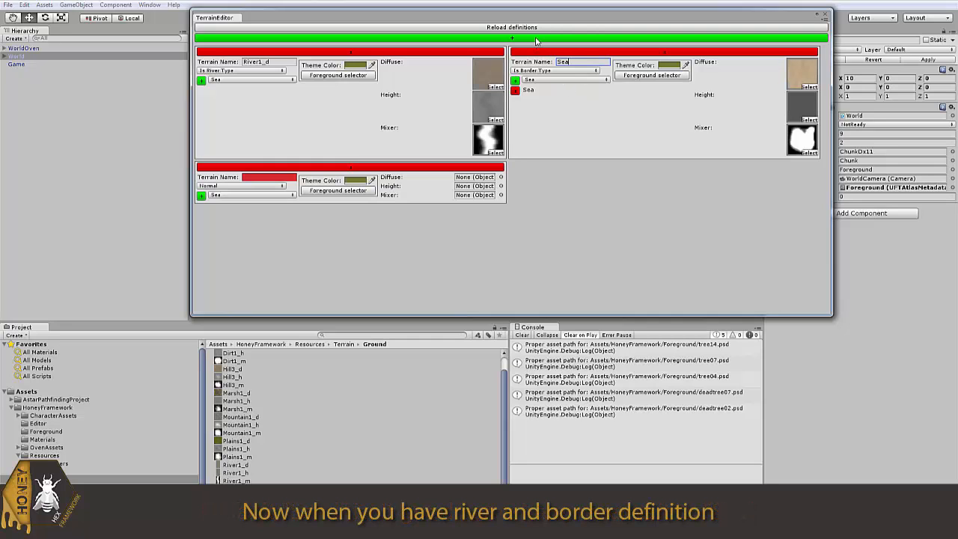
{"action": "left_click", "coordinate": [237, 393]}
{"action": "left_click_drag", "start_coordinate": [236, 397], "coordinate": [473, 187]}
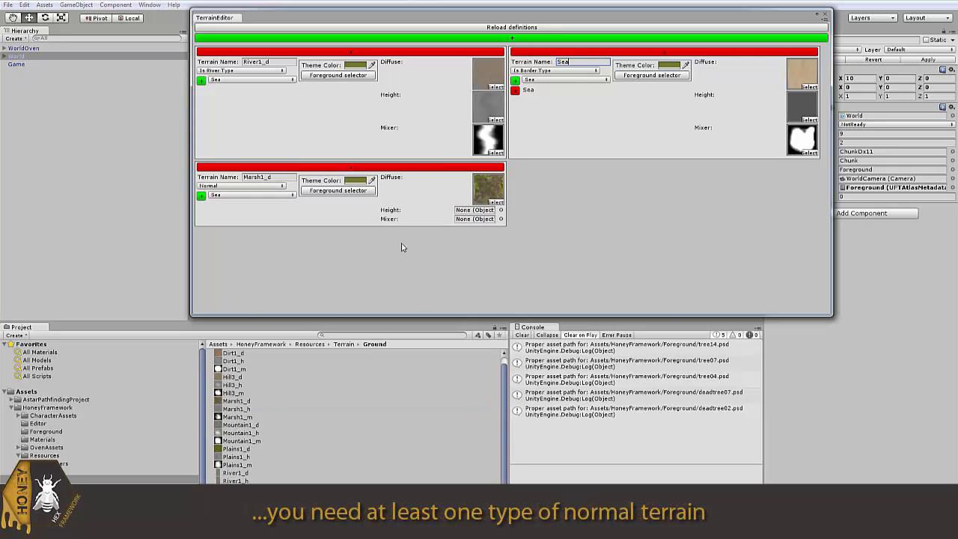
{"action": "left_click_drag", "start_coordinate": [232, 409], "coordinate": [467, 216]}
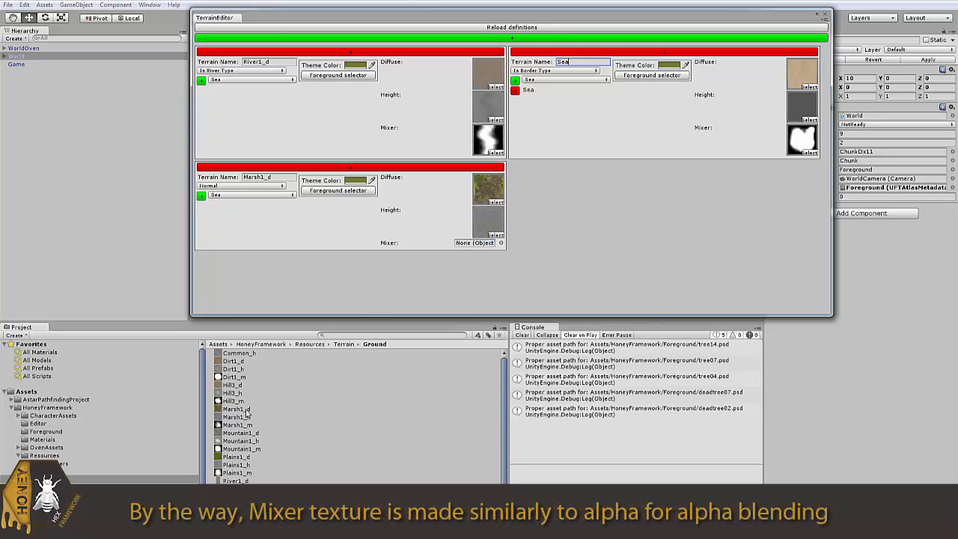
{"action": "left_click_drag", "start_coordinate": [236, 424], "coordinate": [475, 249]}
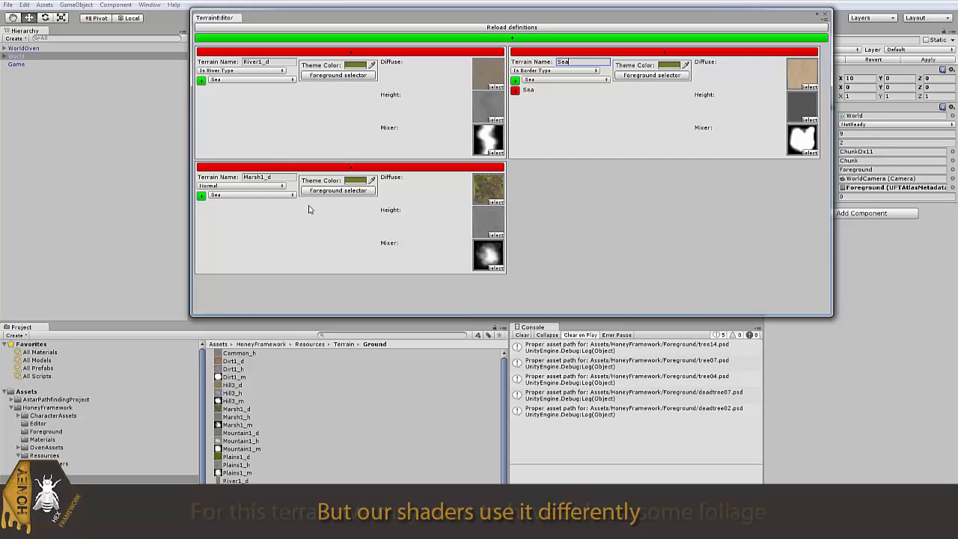
- Add the deadtree07 foreground sprite to the Marsh1_d terrain with a count of 50, and close the Terrain Editor
{"action": "left_click", "coordinate": [344, 190]}
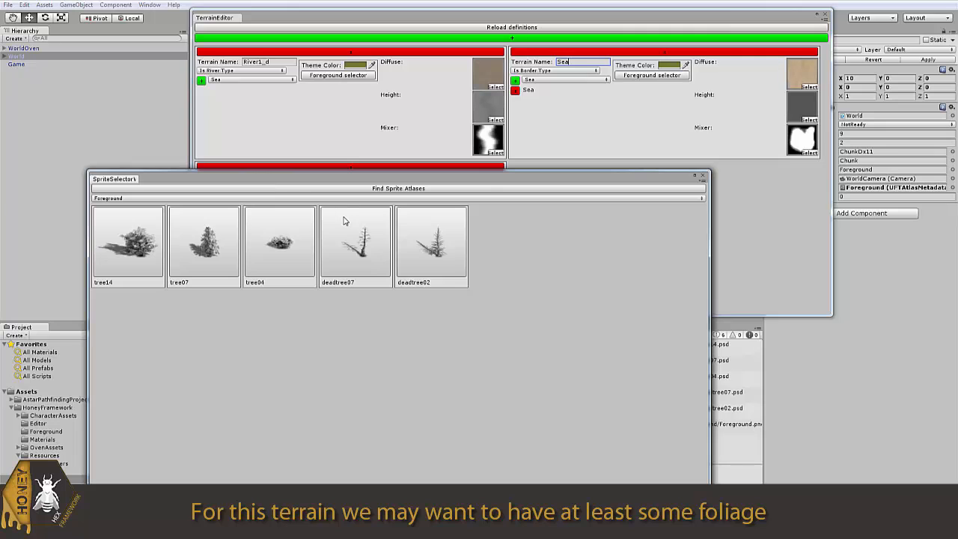
{"action": "left_click", "coordinate": [366, 256]}
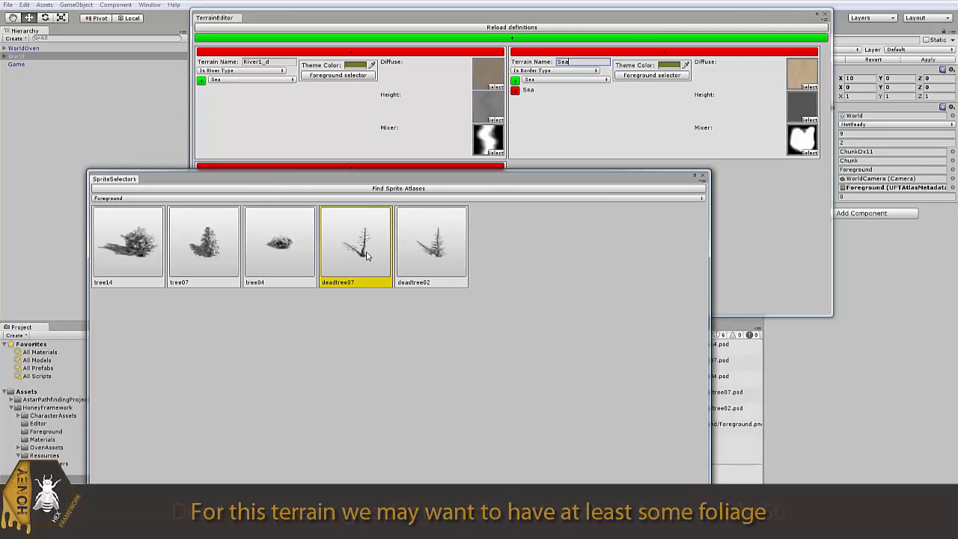
{"action": "left_click", "coordinate": [704, 180]}
{"action": "left_click", "coordinate": [368, 201]}
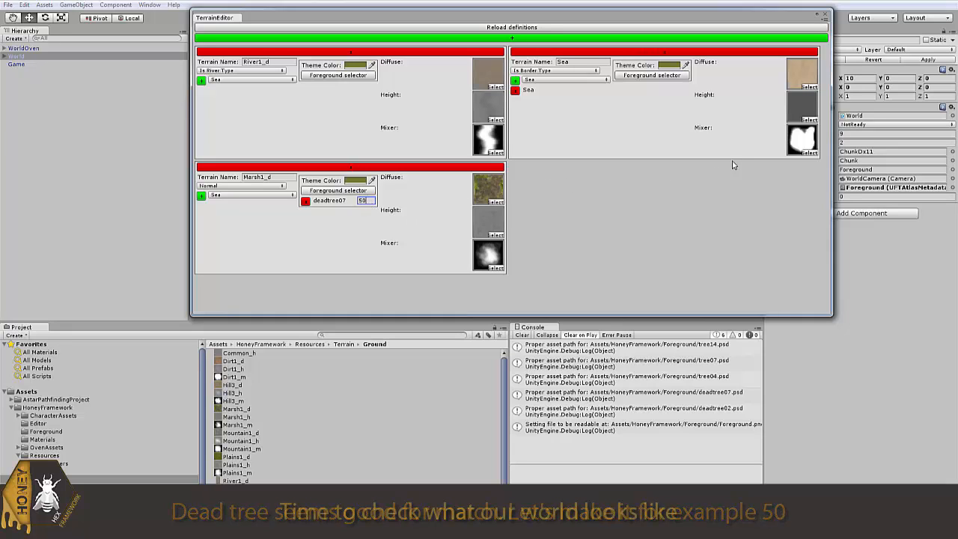
{"action": "left_click", "coordinate": [826, 17]}
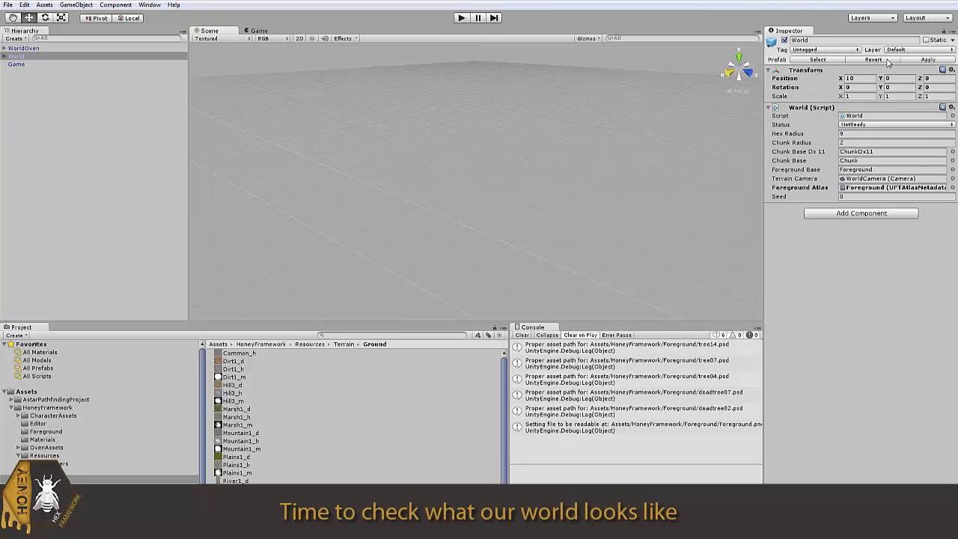
- Apply the World object's changes to its prefab and generate the world in play mode
{"action": "left_click", "coordinate": [915, 60]}
{"action": "left_click", "coordinate": [461, 17]}
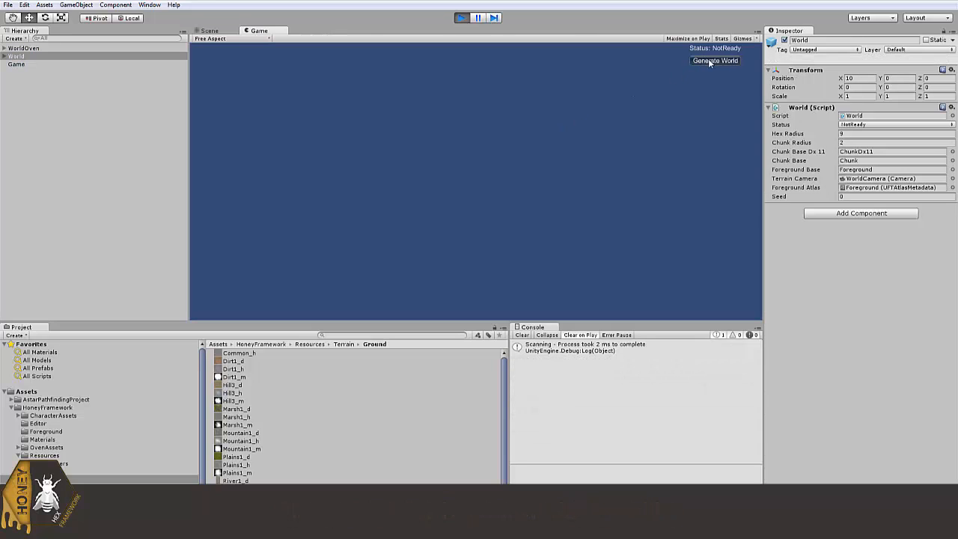
{"action": "left_click", "coordinate": [710, 59]}
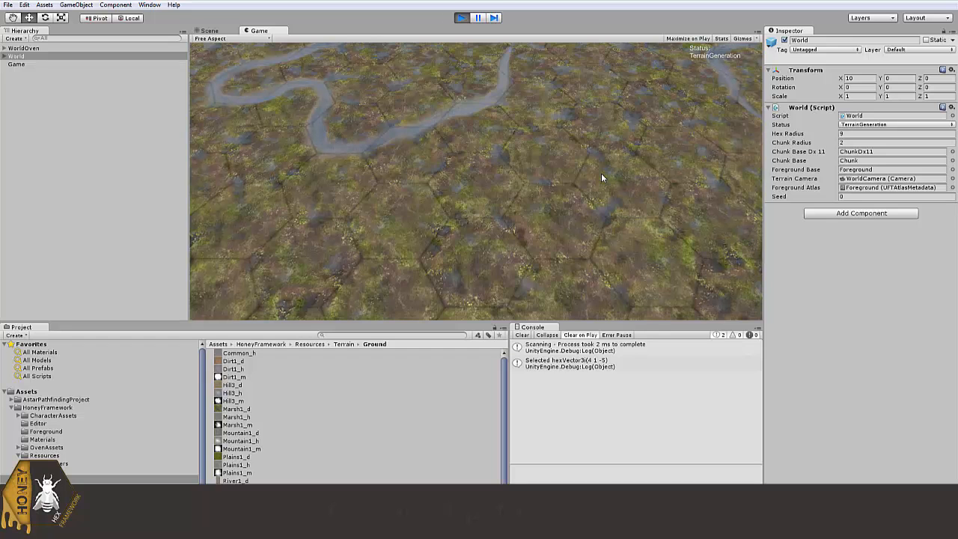
- Travel across the generated world to examine its marsh midland, rivers, beaches and sea
{"action": "left_click", "coordinate": [604, 171]}
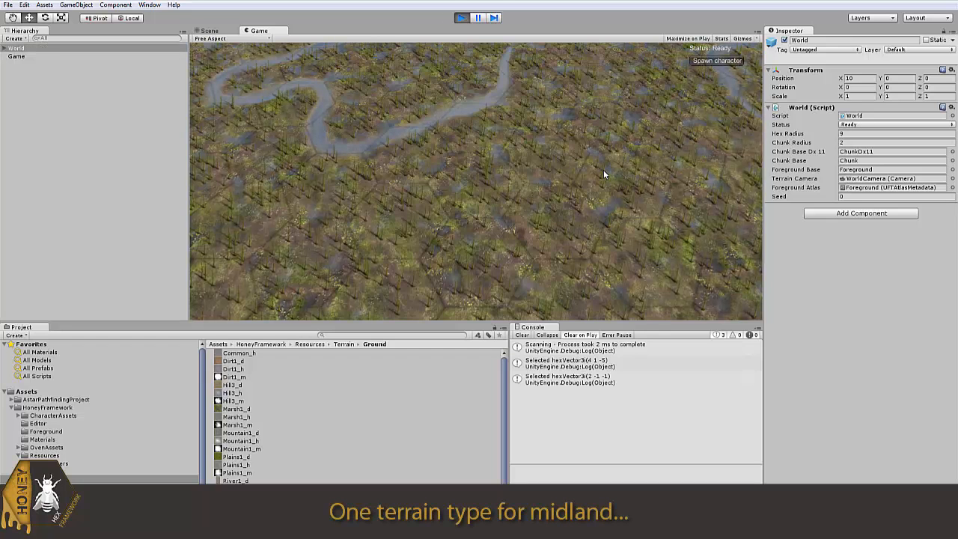
{"action": "key", "text": "s"}
{"action": "key", "text": "a"}
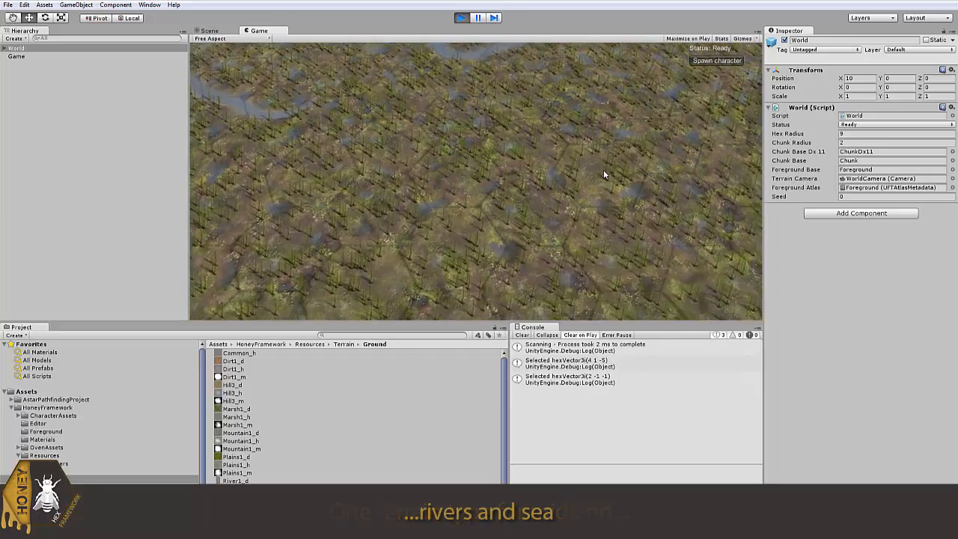
{"action": "key", "text": "s"}
{"action": "key", "text": "a"}
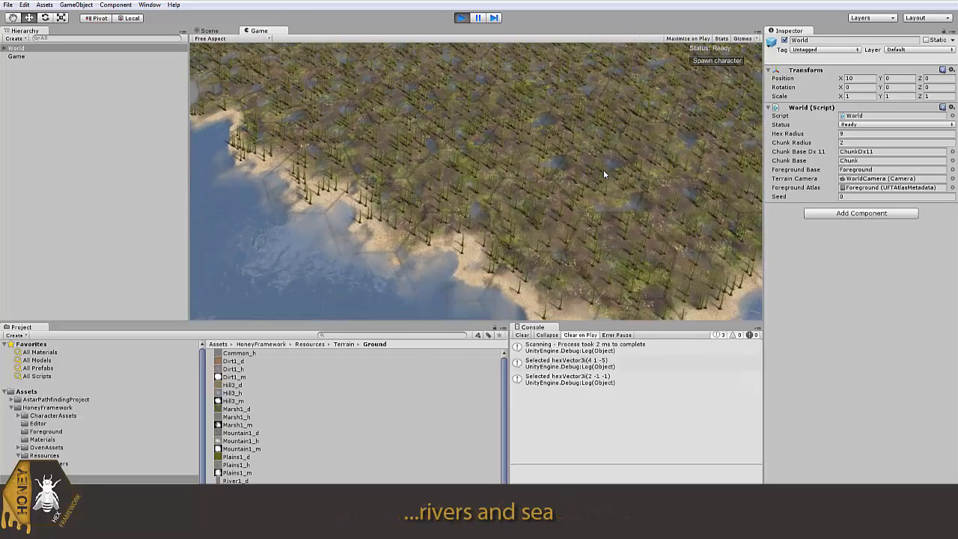
{"action": "key", "text": "a"}
{"action": "key", "text": "w"}
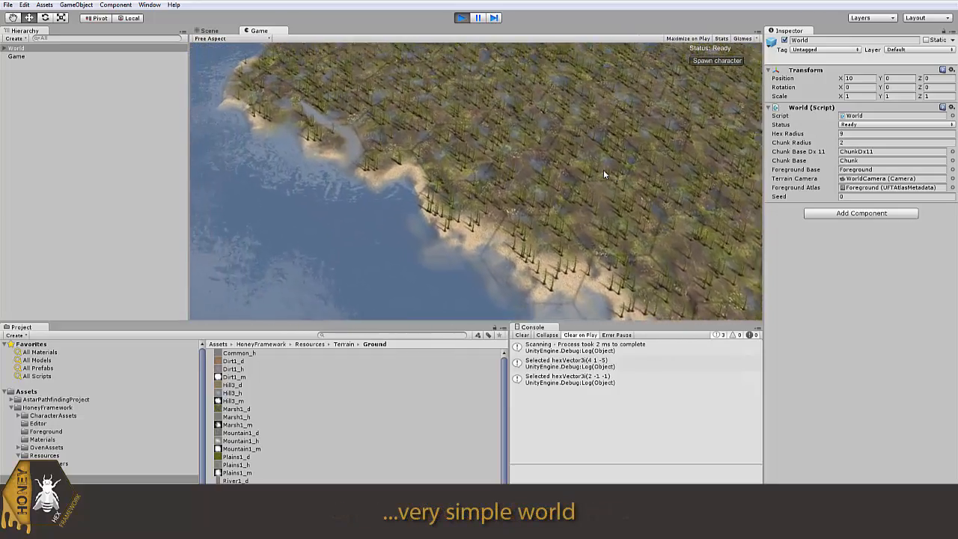
{"action": "key", "text": "w"}
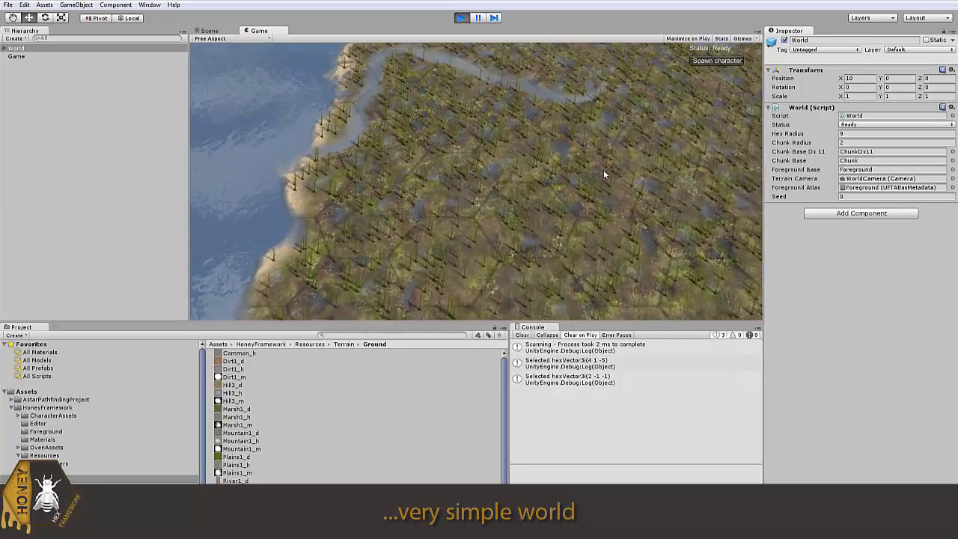
{"action": "key", "text": "w"}
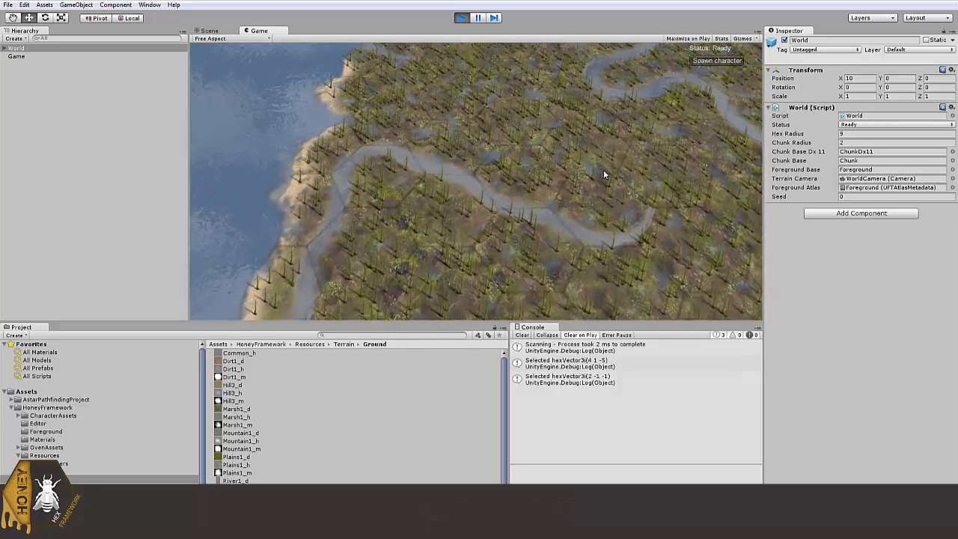
{"action": "key", "text": "d"}
{"action": "key", "text": "w"}
{"action": "key", "text": "d"}
{"action": "key", "text": "w"}
{"action": "key", "text": "d"}
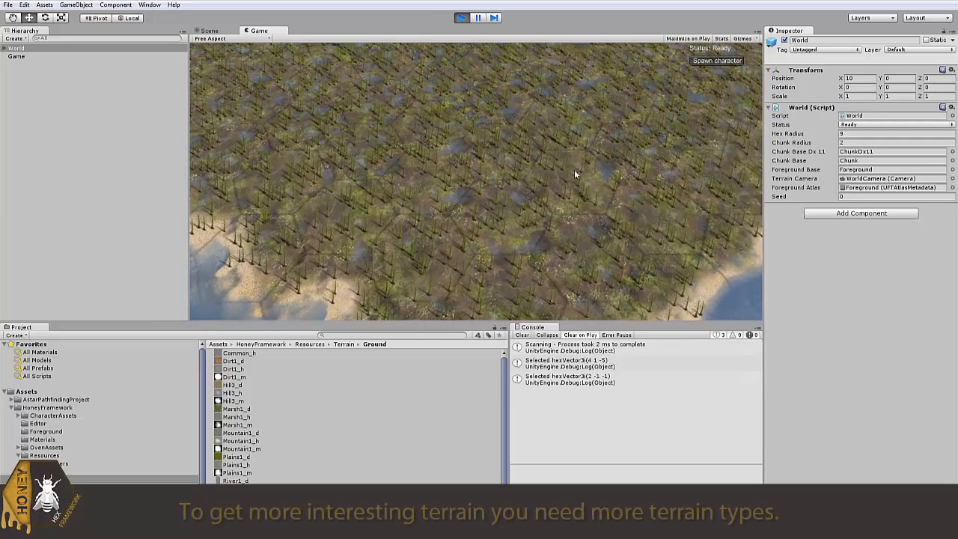
- Leave play mode and reopen the HoneyFramework Terrain Editor
{"action": "left_click", "coordinate": [461, 18]}
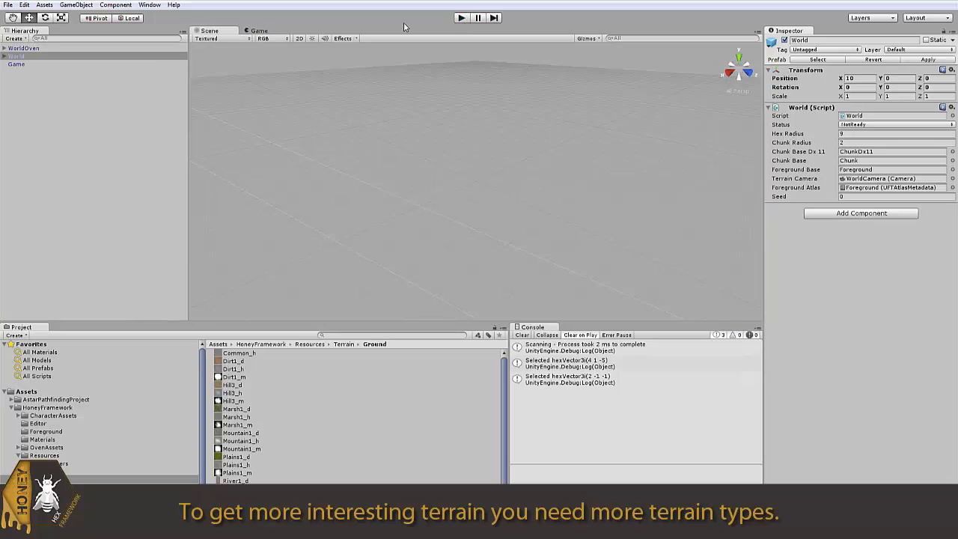
{"action": "left_click", "coordinate": [155, 7]}
{"action": "mouse_move", "coordinate": [193, 70]}
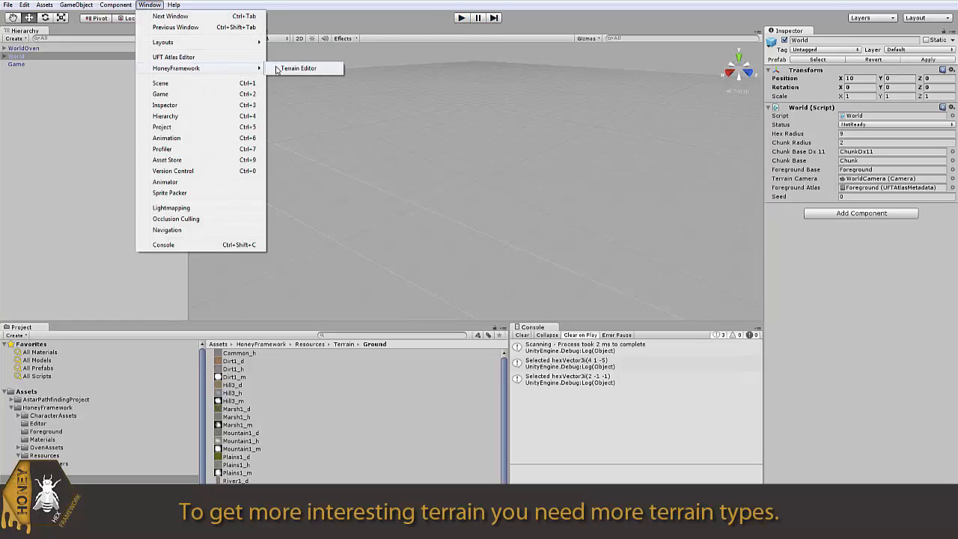
{"action": "left_click", "coordinate": [278, 69]}
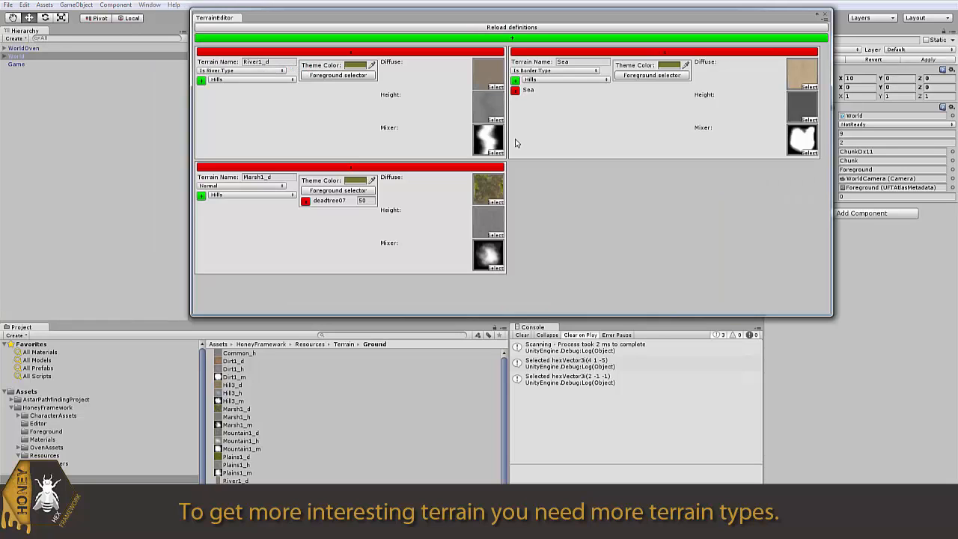
- Add a fourth terrain definition with Hill3_d as diffuse, Hill3_h as height and Hill3_m as mixer
{"action": "left_click", "coordinate": [563, 39]}
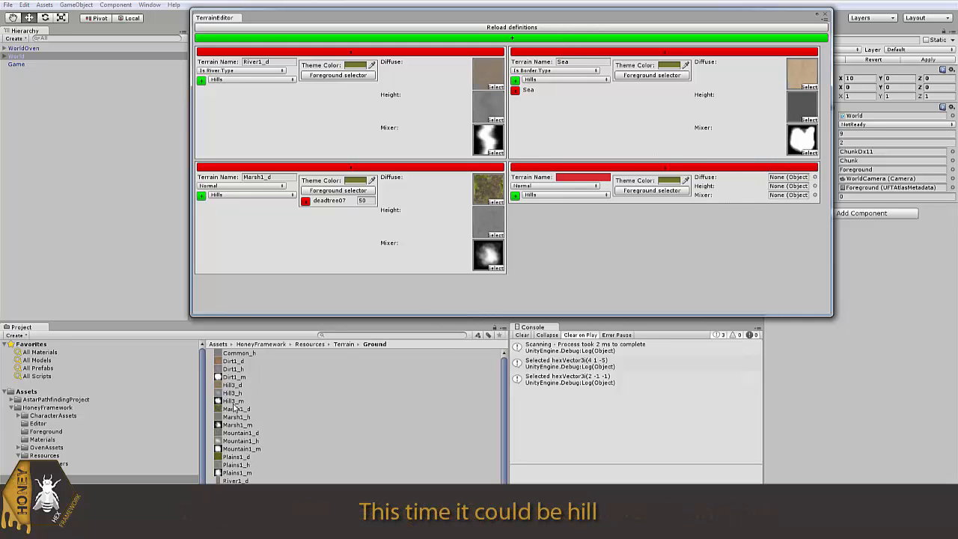
{"action": "left_click_drag", "start_coordinate": [233, 386], "coordinate": [789, 179]}
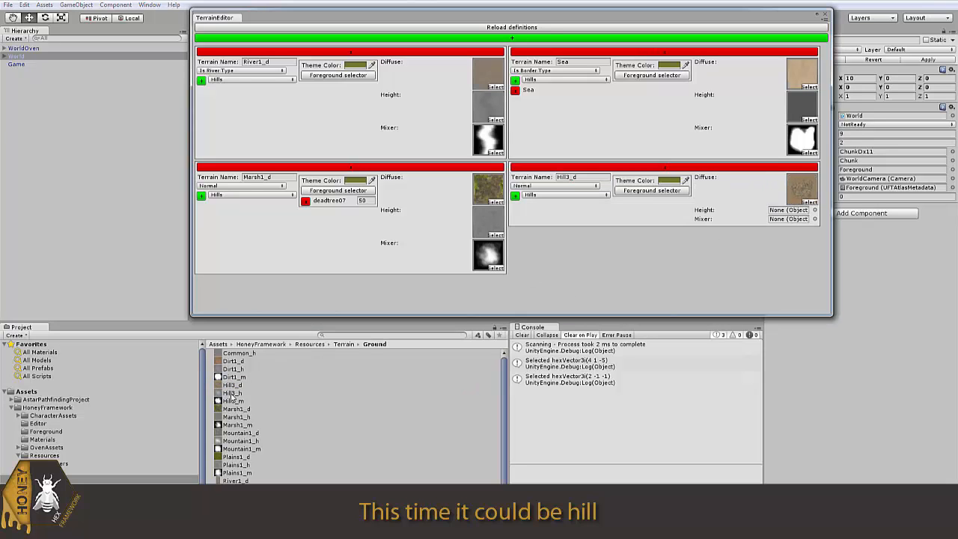
{"action": "left_click_drag", "start_coordinate": [235, 395], "coordinate": [789, 216]}
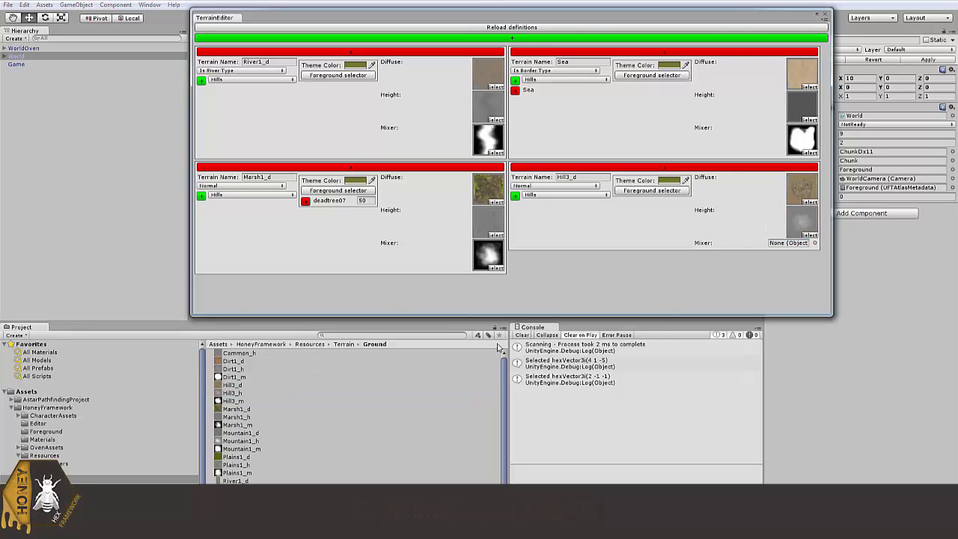
{"action": "left_click", "coordinate": [232, 402]}
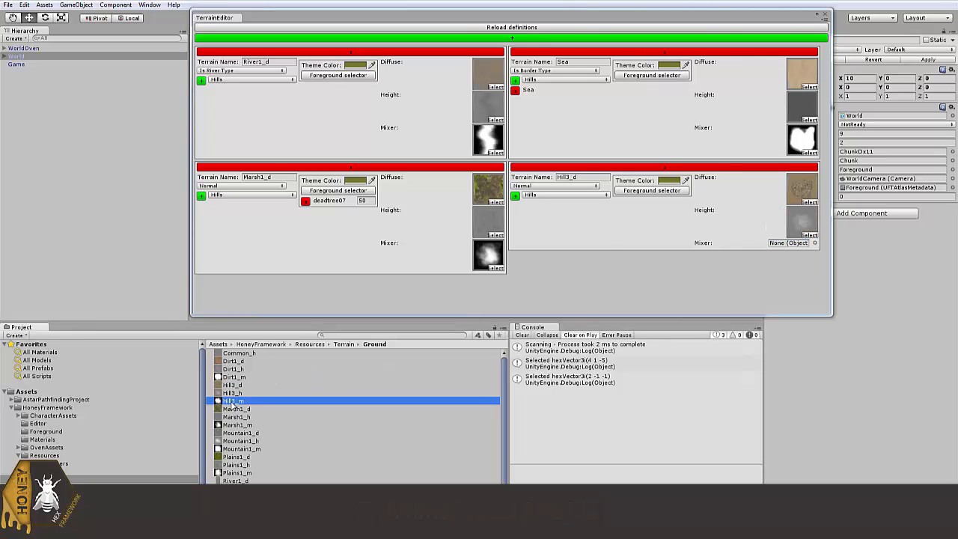
{"action": "left_click_drag", "start_coordinate": [232, 402], "coordinate": [789, 252]}
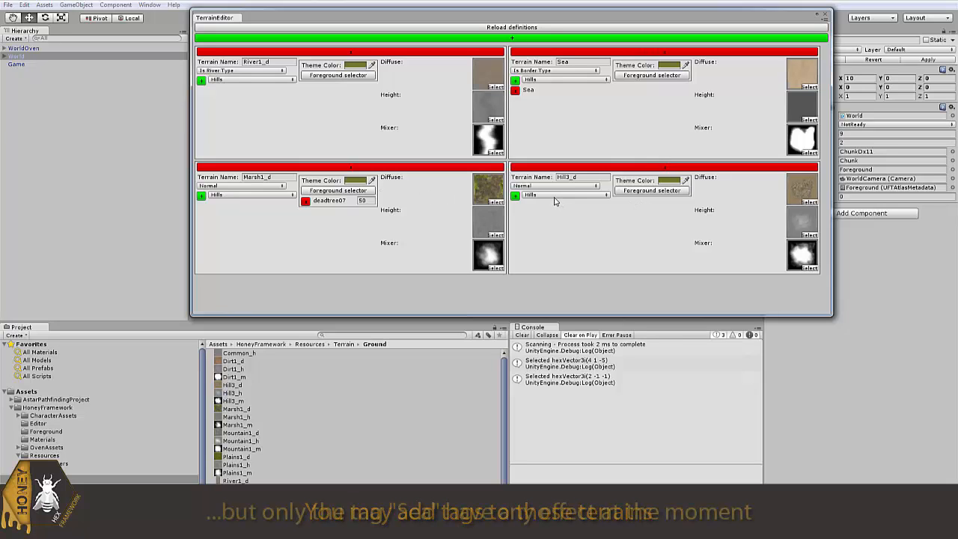
- Add the Hills tag to the Hill3_d terrain and the Plains tag to the Marsh1_d terrain
{"action": "left_click", "coordinate": [514, 196]}
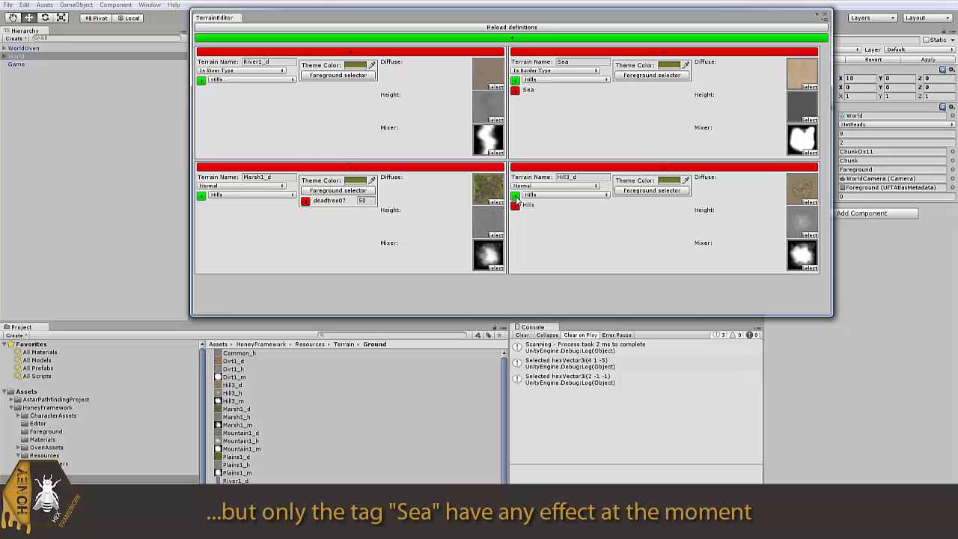
{"action": "left_click", "coordinate": [242, 196]}
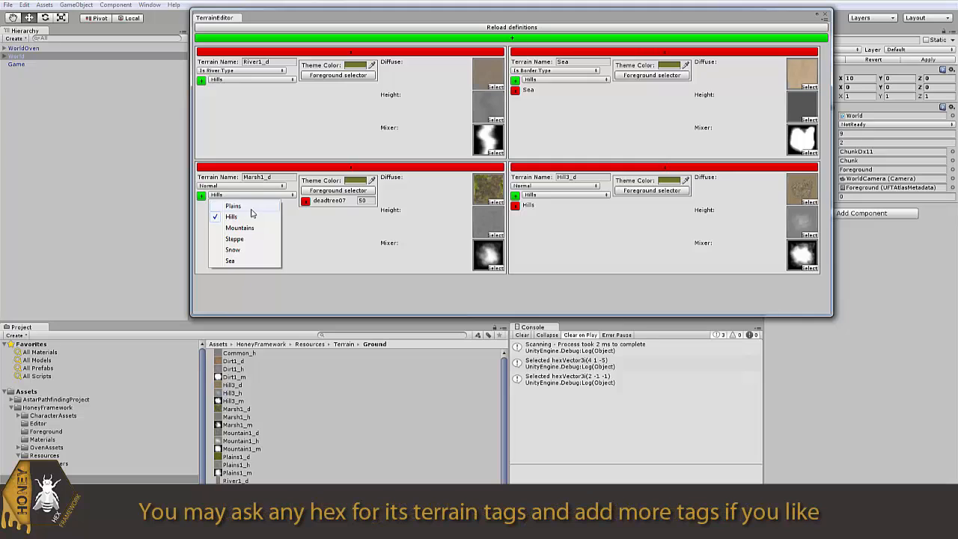
{"action": "left_click", "coordinate": [246, 209]}
{"action": "left_click", "coordinate": [201, 196]}
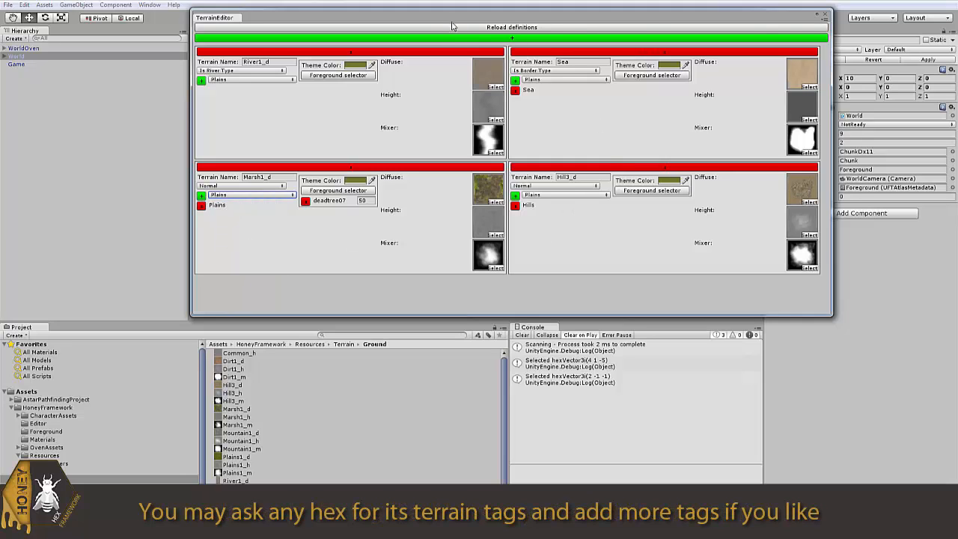
- Close the Terrain Editor and run the scene to test the added hill terrain
{"action": "left_click", "coordinate": [827, 15]}
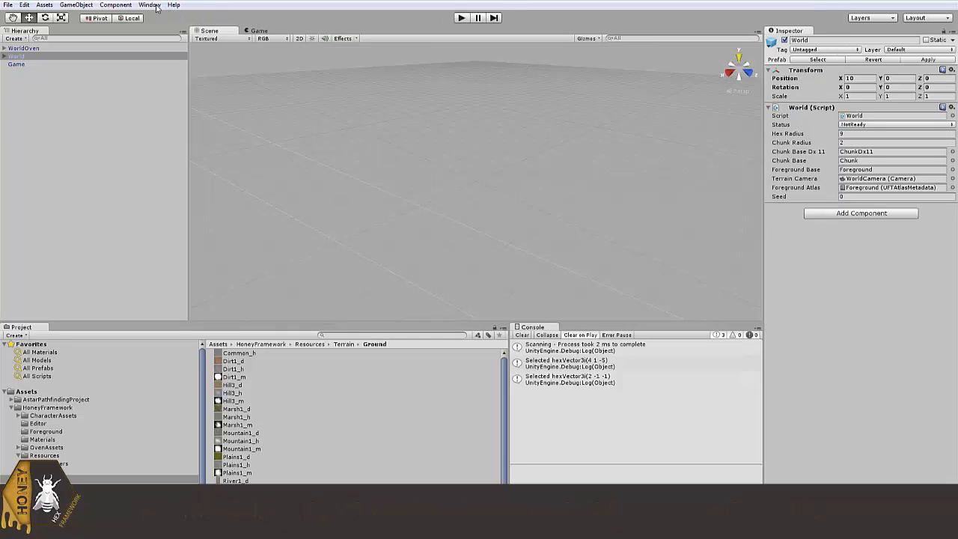
{"action": "left_click", "coordinate": [464, 18]}
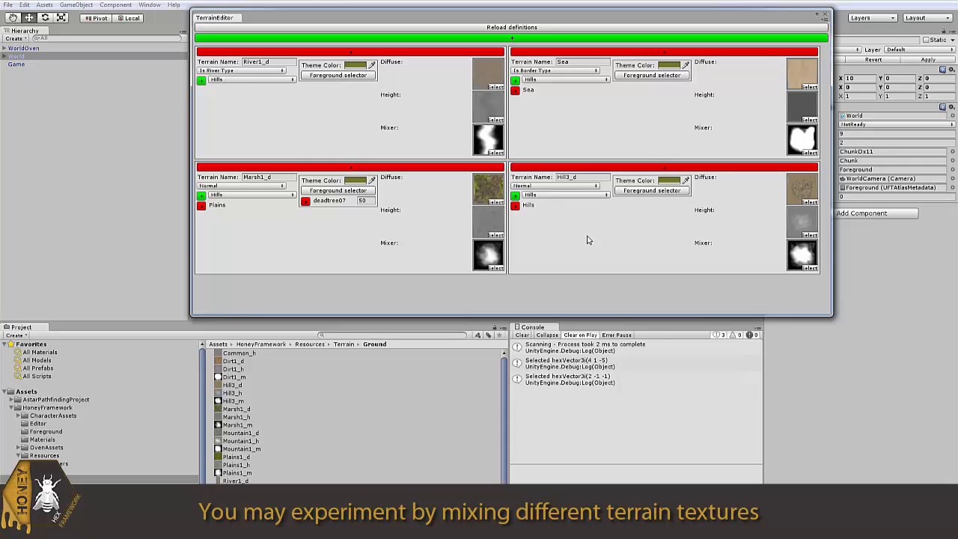
- Add a fifth terrain definition with Plains1_d as diffuse, Hill3_h as height and Dirt1_m as mixer
{"action": "left_click", "coordinate": [518, 39]}
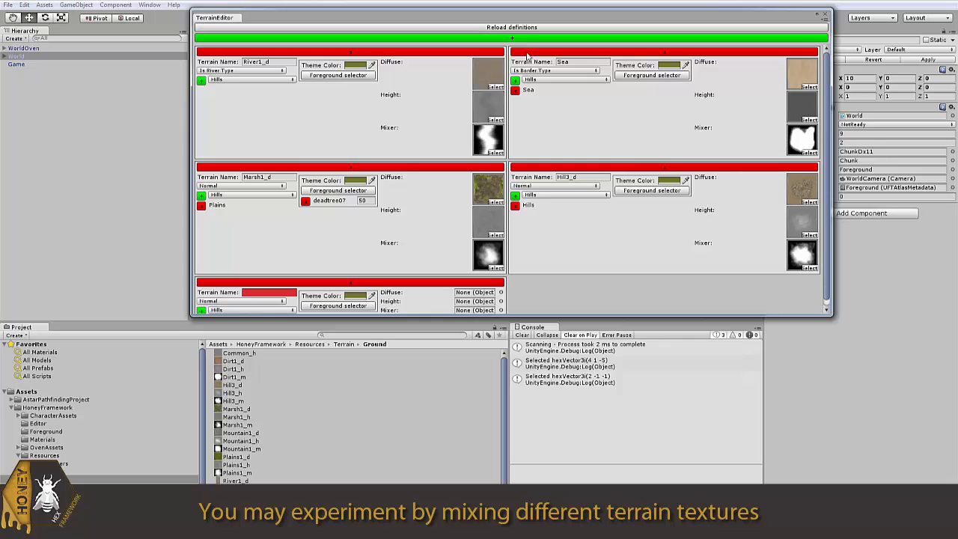
{"action": "scroll", "coordinate": [623, 236], "scroll_direction": "down", "scroll_amount": 1}
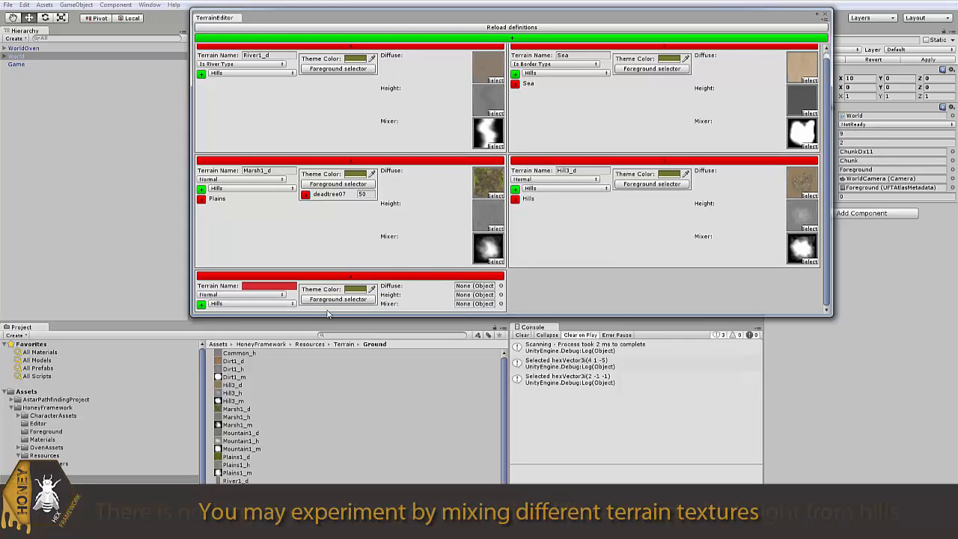
{"action": "left_click_drag", "start_coordinate": [233, 457], "coordinate": [462, 292]}
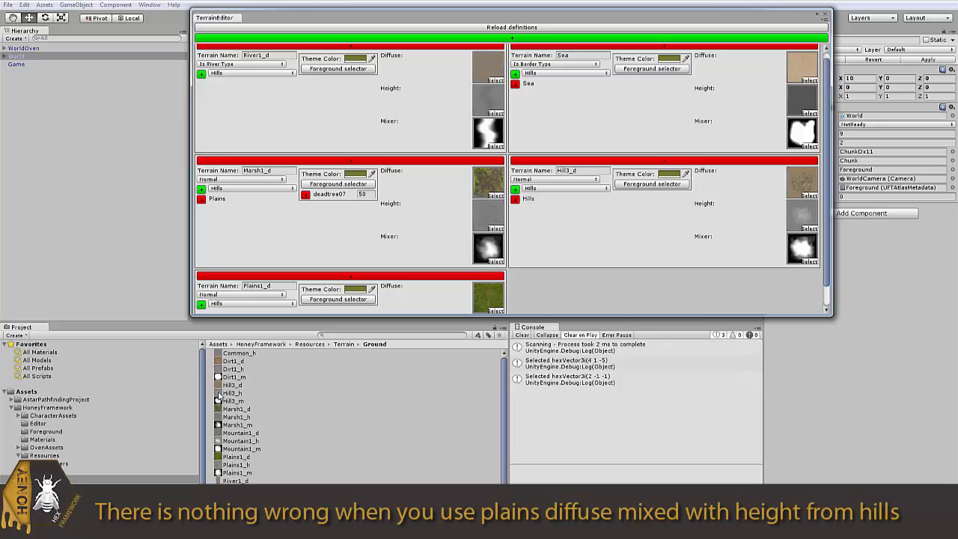
{"action": "left_click_drag", "start_coordinate": [218, 395], "coordinate": [474, 295]}
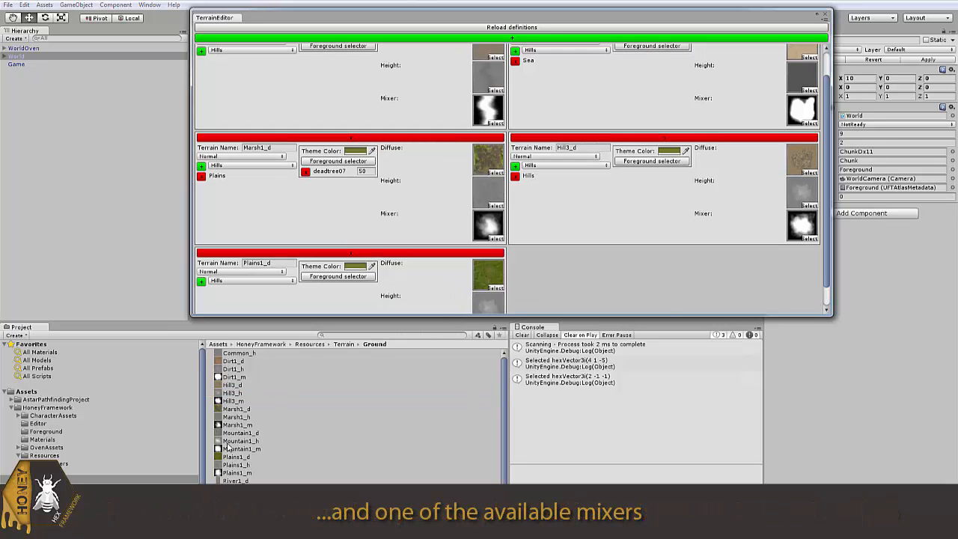
{"action": "scroll", "coordinate": [553, 246], "scroll_direction": "down", "scroll_amount": 1}
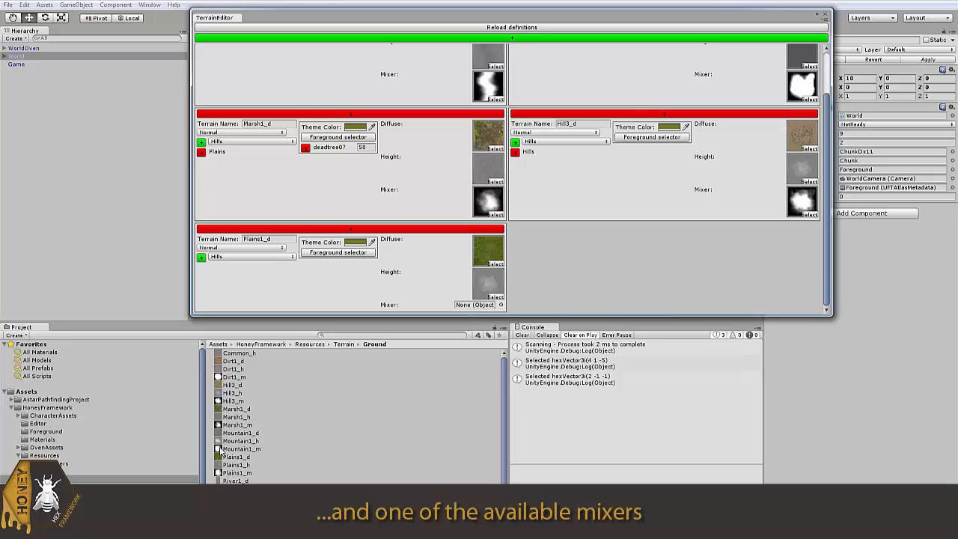
{"action": "left_click_drag", "start_coordinate": [218, 379], "coordinate": [485, 307]}
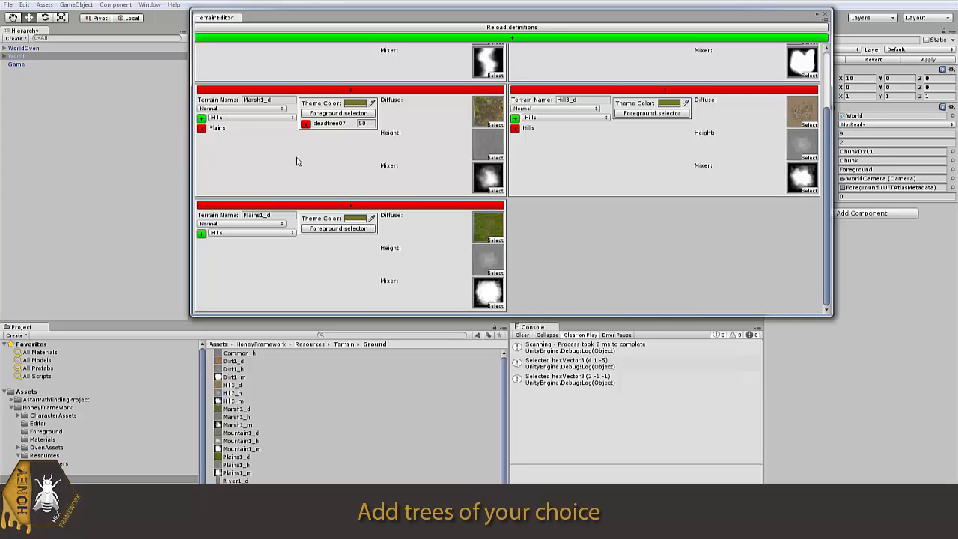
- Add tree07 as the only foreground sprite of the Plains1_d terrain and set its amount to 70
{"action": "left_click", "coordinate": [337, 229]}
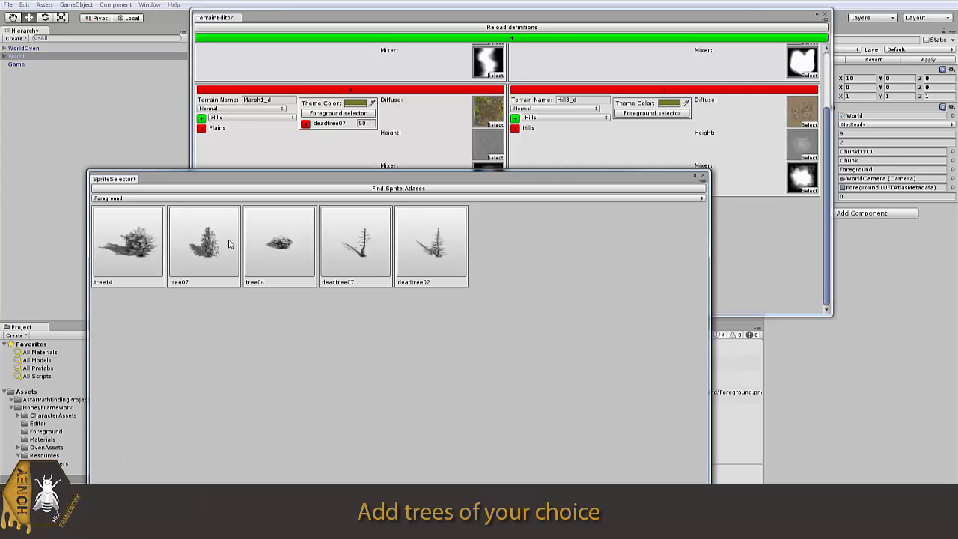
{"action": "left_click", "coordinate": [199, 239]}
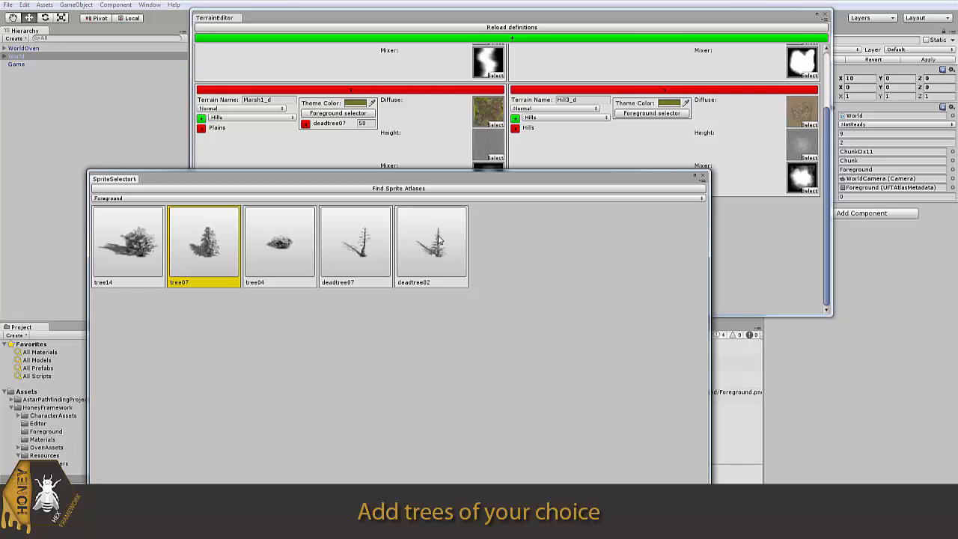
{"action": "left_click", "coordinate": [154, 238]}
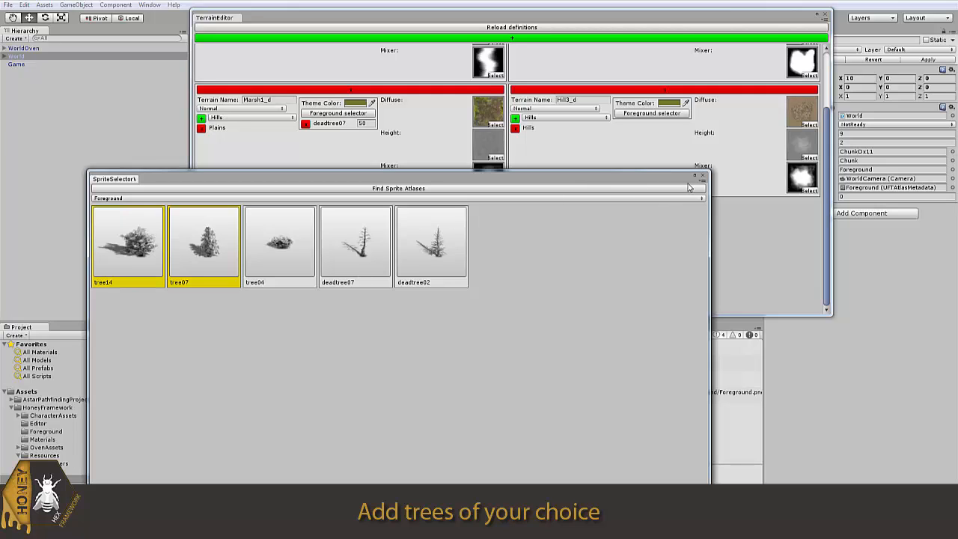
{"action": "left_click", "coordinate": [159, 246]}
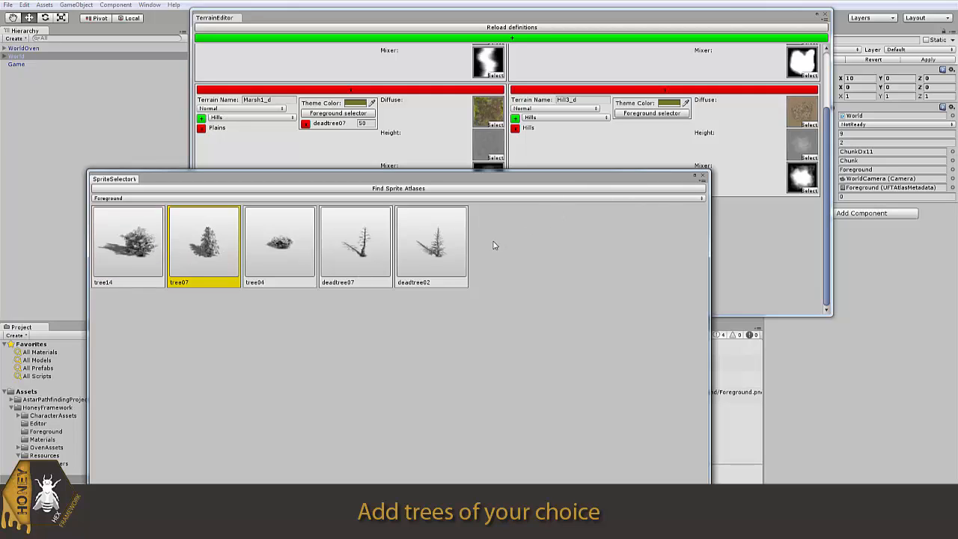
{"action": "left_click", "coordinate": [702, 177]}
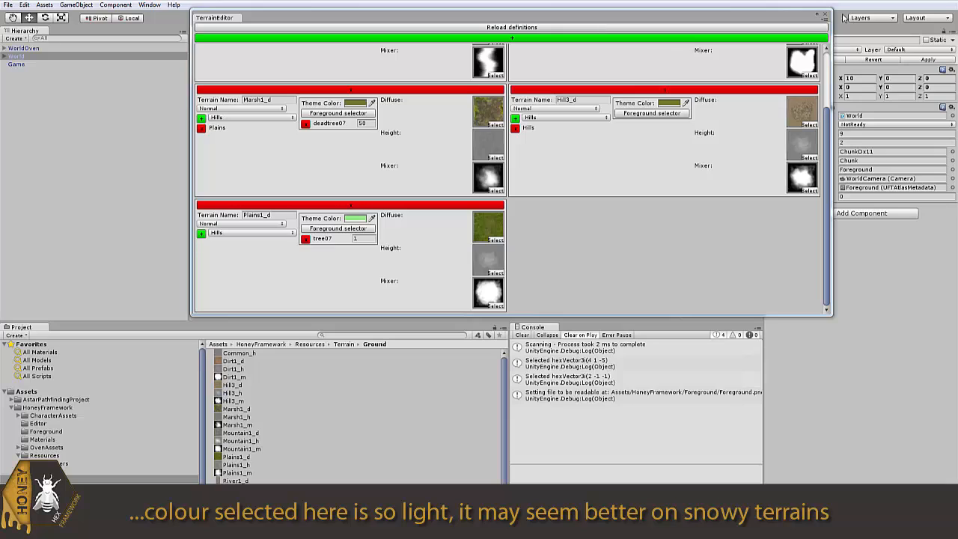
{"action": "left_click", "coordinate": [365, 240]}
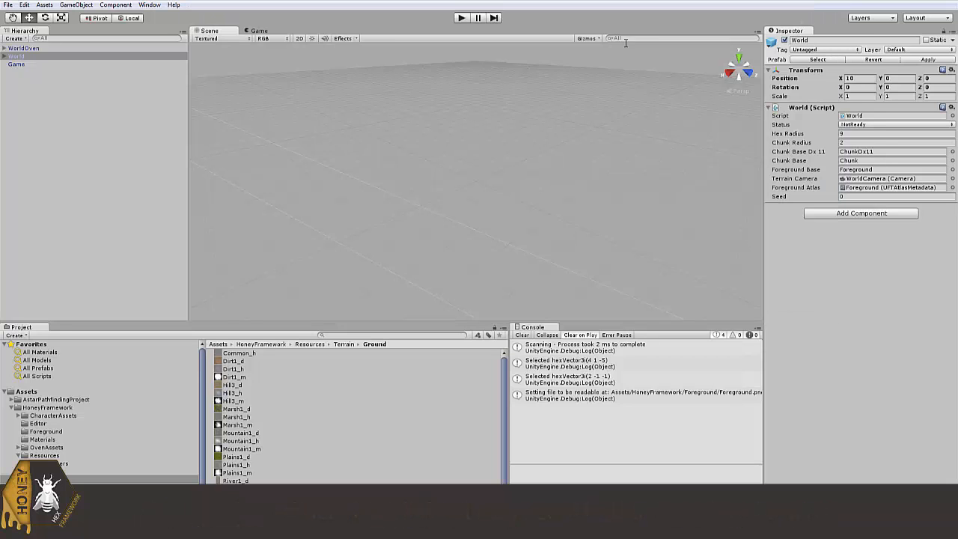
- Run the scene and move across the generated world to inspect the added forested plains terrain
{"action": "left_click", "coordinate": [461, 17]}
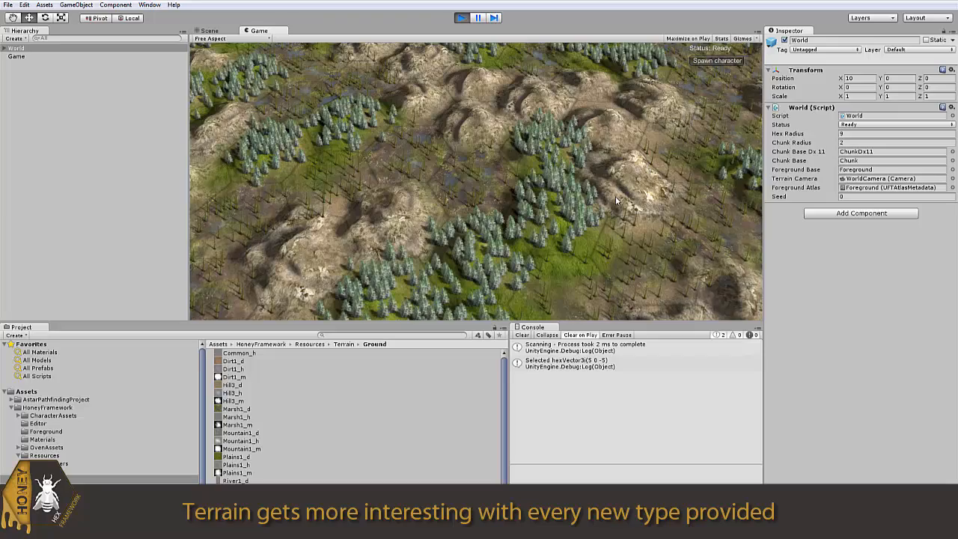
{"action": "left_click", "coordinate": [615, 199]}
{"action": "key", "text": "s"}
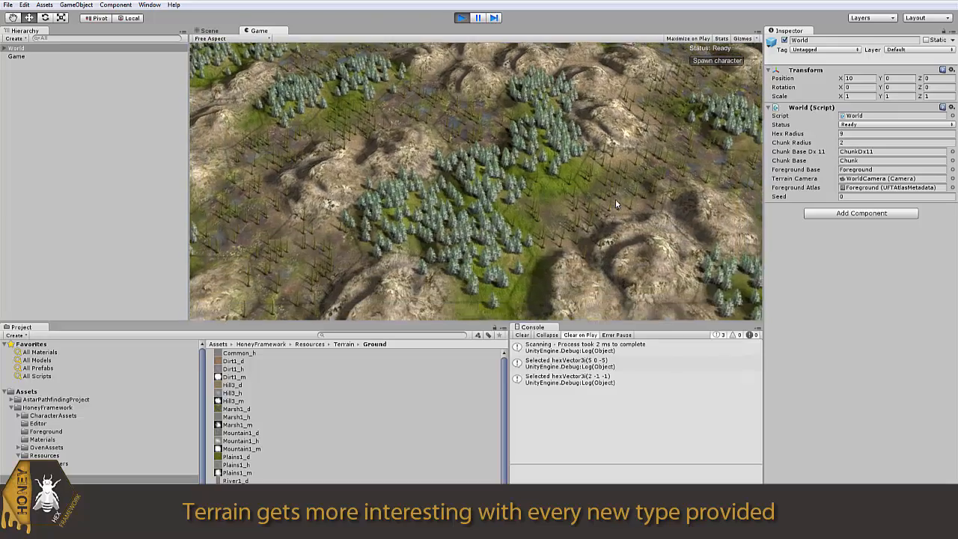
{"action": "key", "text": "a"}
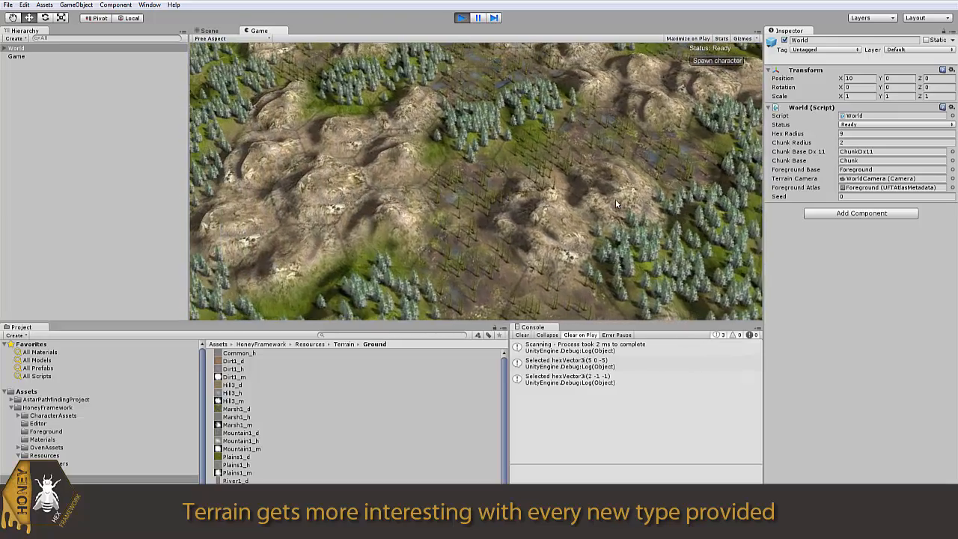
{"action": "key", "text": "a"}
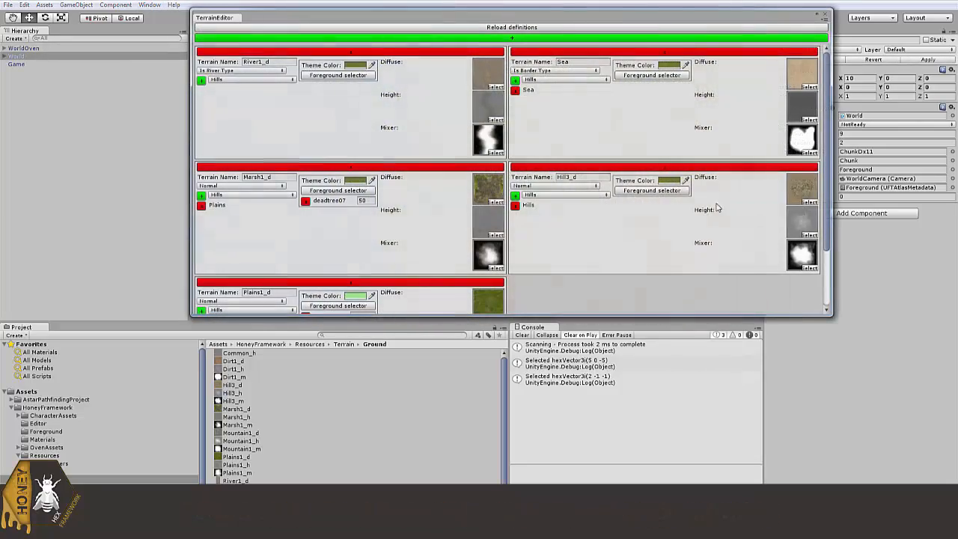
- Add a sixth terrain definition and assign Mountain1_d as its diffuse texture
{"action": "left_click", "coordinate": [536, 41]}
{"action": "scroll", "coordinate": [665, 241], "scroll_direction": "down", "scroll_amount": 3}
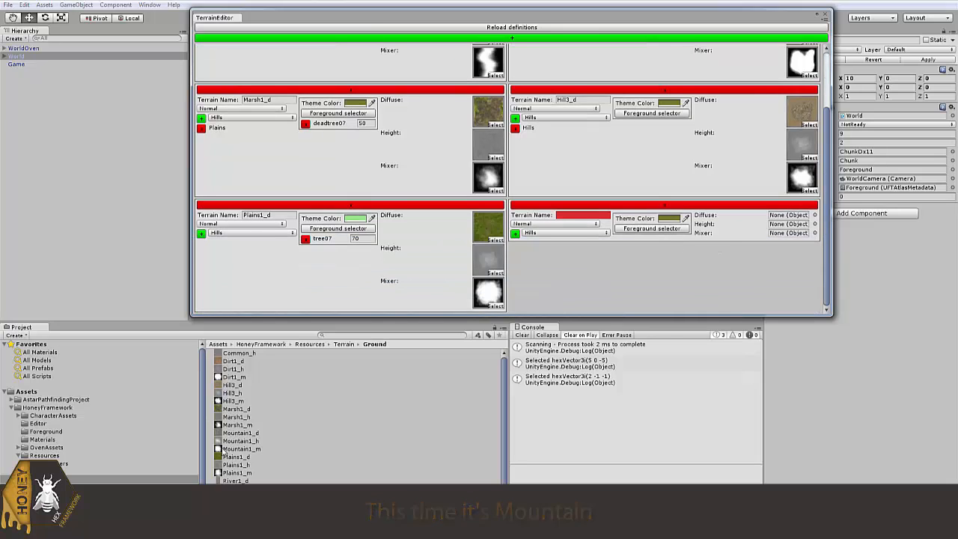
{"action": "left_click_drag", "start_coordinate": [230, 433], "coordinate": [790, 216]}
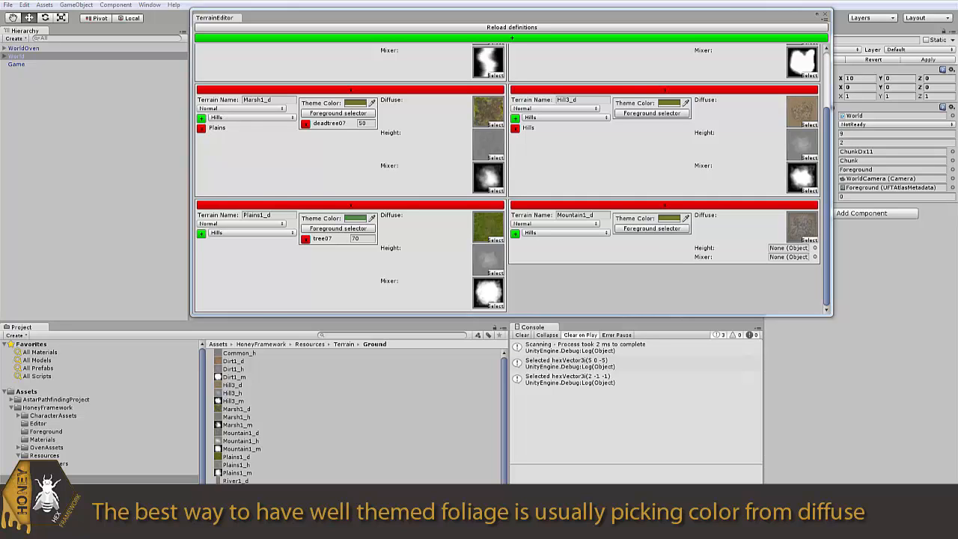
- Set the Plains1_d theme color to a dark green sampled from its own diffuse texture
{"action": "left_click", "coordinate": [355, 218]}
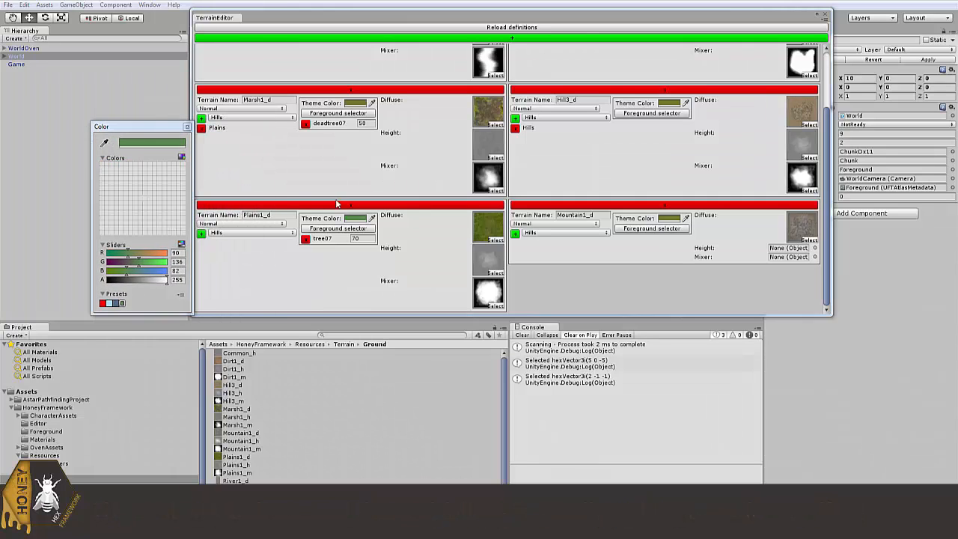
{"action": "left_click", "coordinate": [491, 233]}
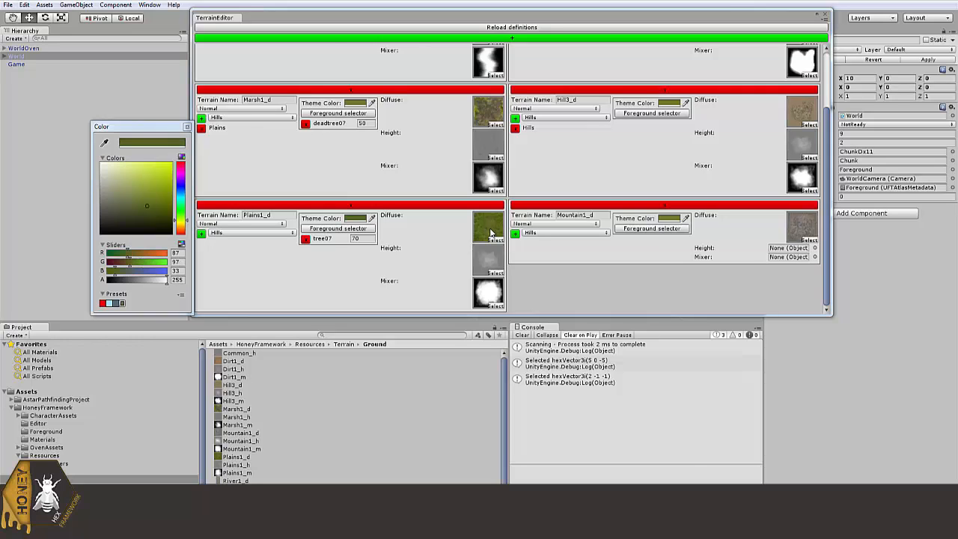
{"action": "left_click", "coordinate": [187, 126]}
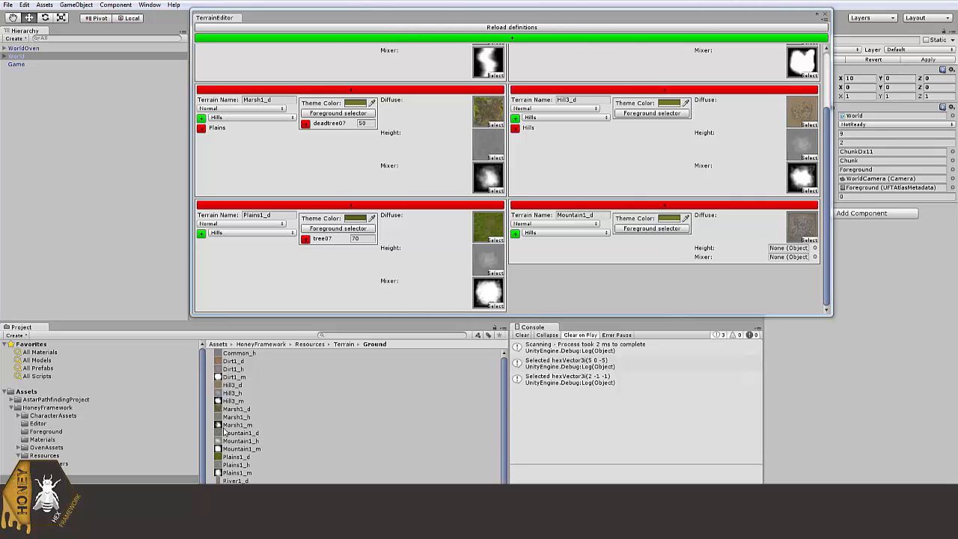
- Assign Mountain1_h as height and Mountain1_m as mixer to the Mountain1_d terrain, and give it the Mountains tag
{"action": "left_click_drag", "start_coordinate": [224, 441], "coordinate": [794, 253]}
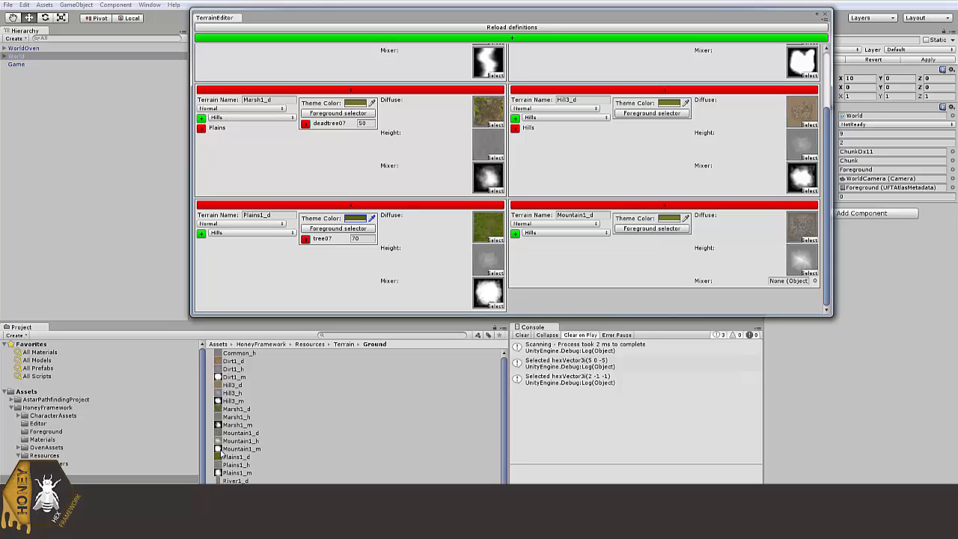
{"action": "left_click_drag", "start_coordinate": [223, 449], "coordinate": [782, 287]}
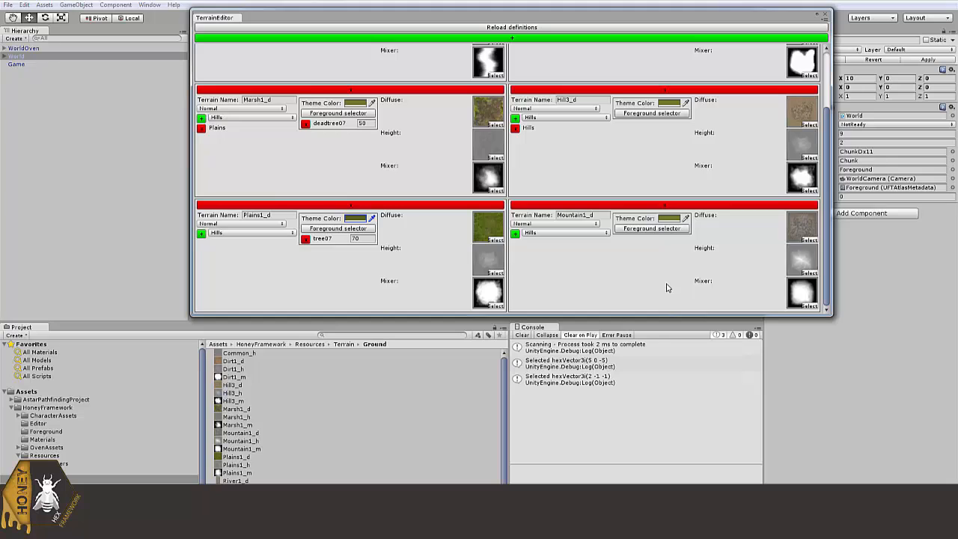
{"action": "left_click", "coordinate": [543, 234]}
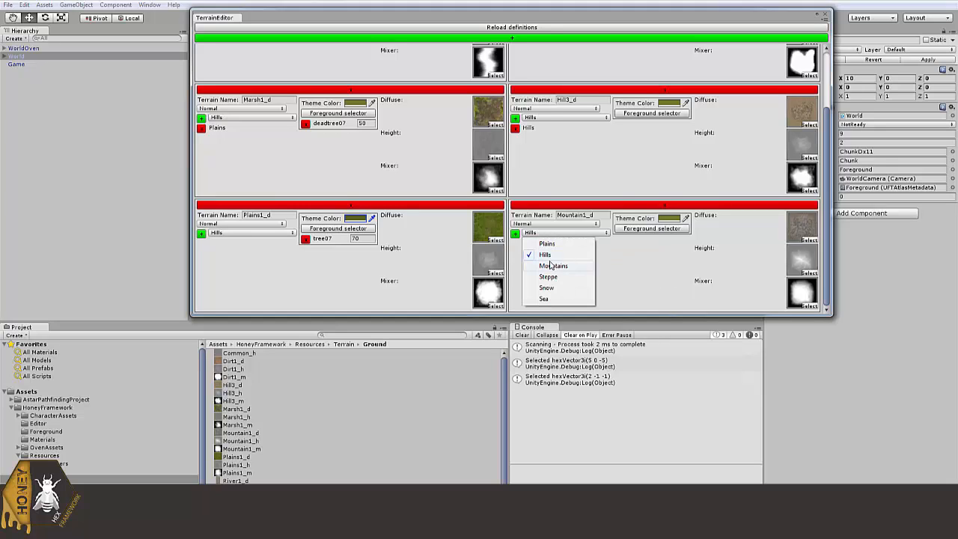
{"action": "left_click", "coordinate": [552, 265]}
{"action": "left_click", "coordinate": [516, 234]}
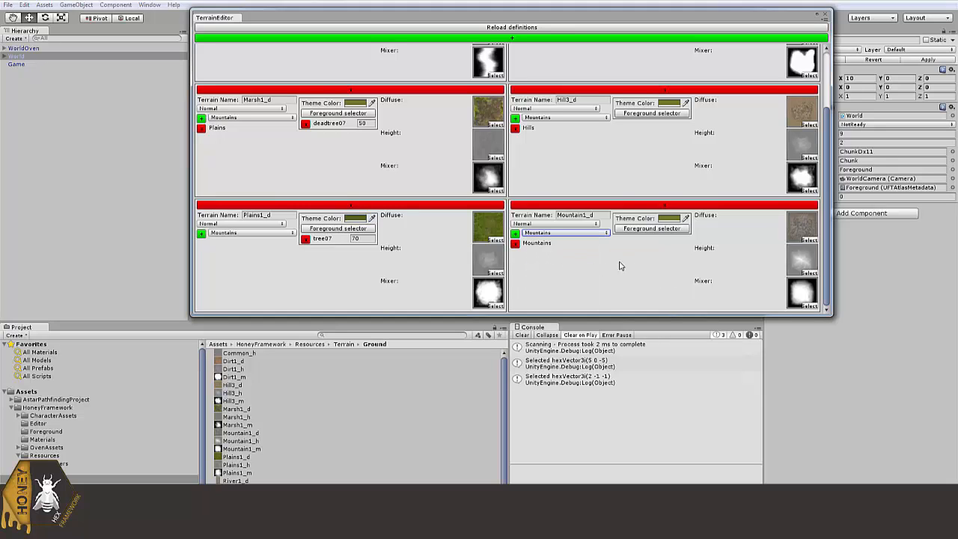
- Add tree14, tree07 and deadtree02 as Mountain1_d foreground sprites, setting tree07 to 15 and deadtree02 to 25
{"action": "left_click", "coordinate": [646, 229]}
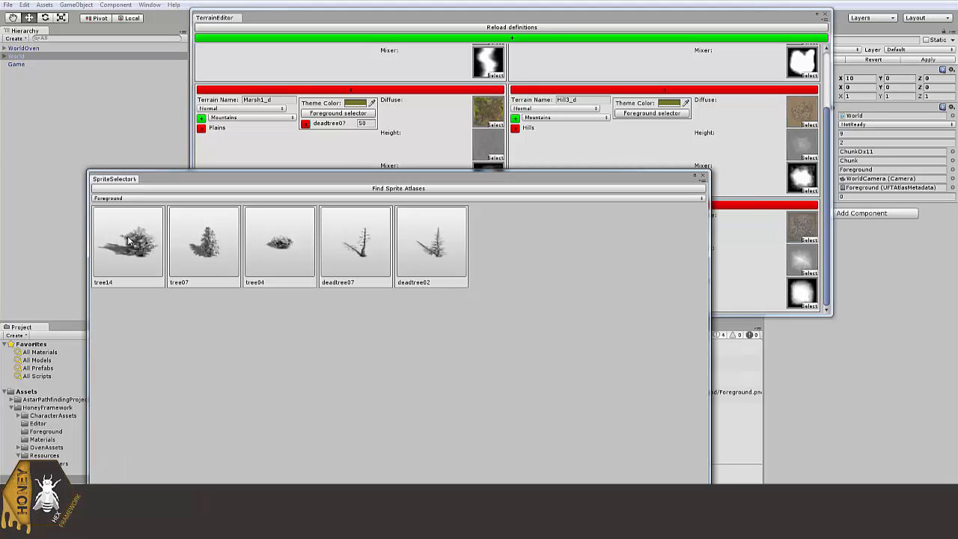
{"action": "left_click", "coordinate": [206, 240]}
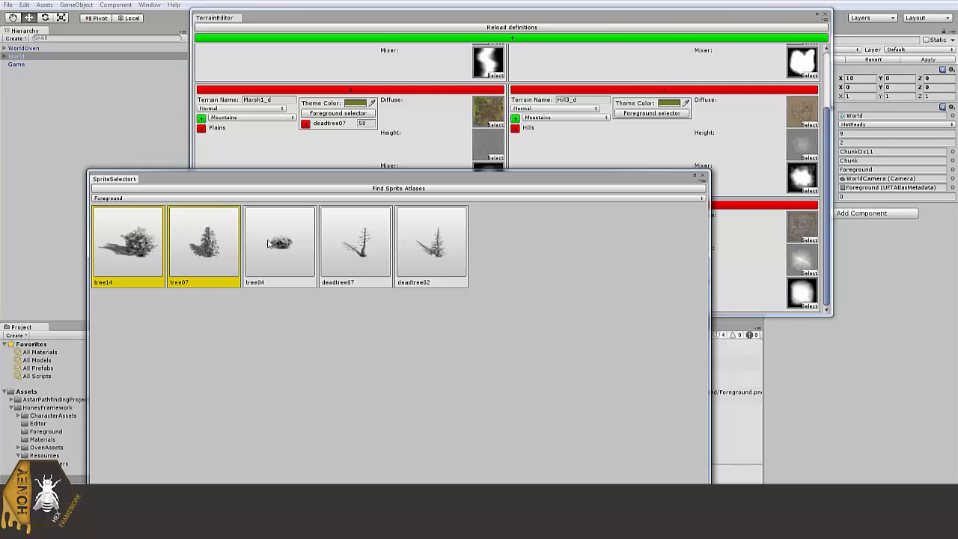
{"action": "left_click", "coordinate": [446, 242]}
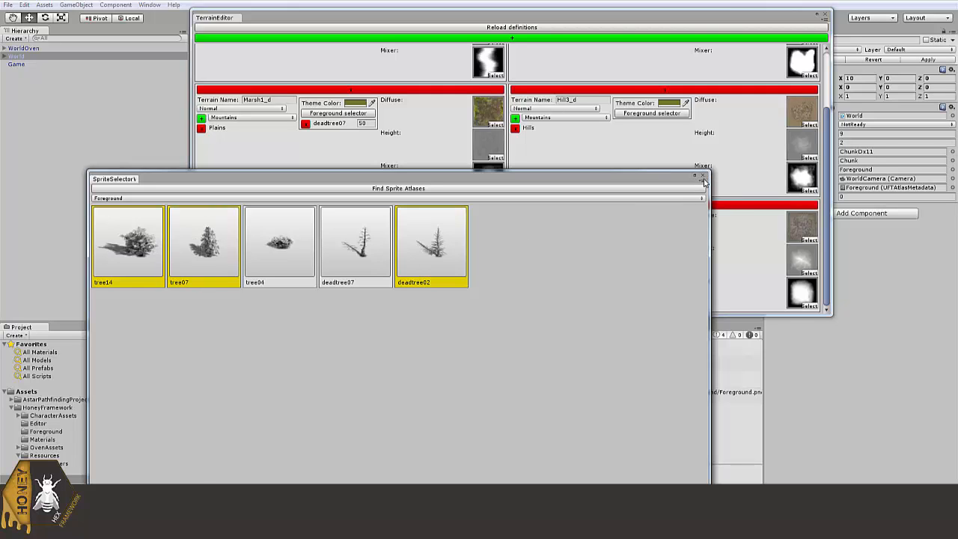
{"action": "left_click", "coordinate": [702, 178]}
{"action": "left_click", "coordinate": [683, 250]}
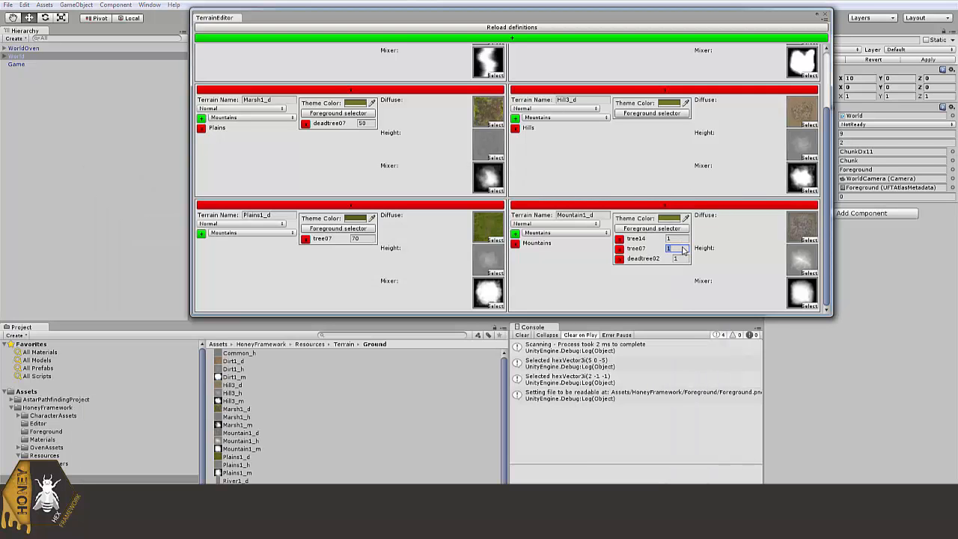
{"action": "left_click", "coordinate": [682, 259]}
- Set the Mountain1_d theme color to a grey-brown sampled from its diffuse texture
{"action": "left_click", "coordinate": [674, 219]}
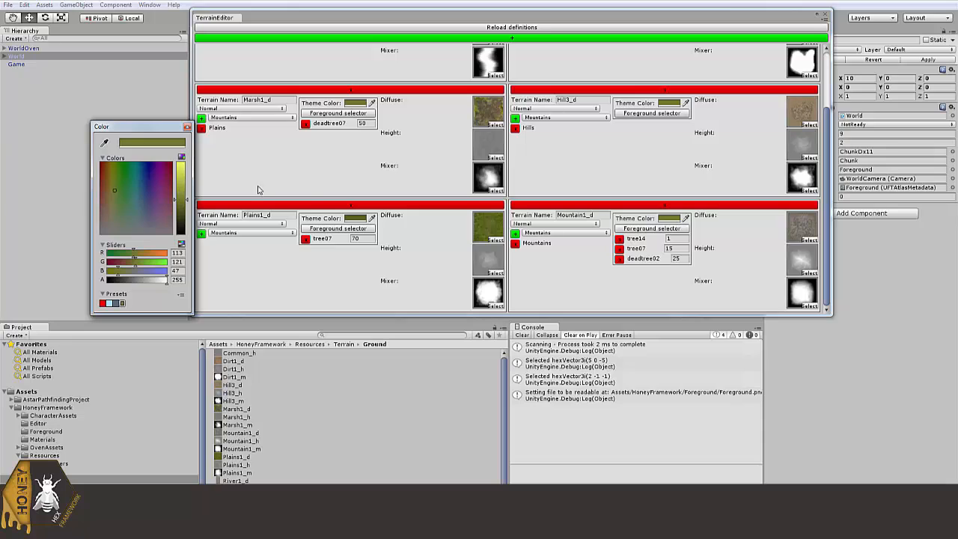
{"action": "left_click", "coordinate": [106, 143]}
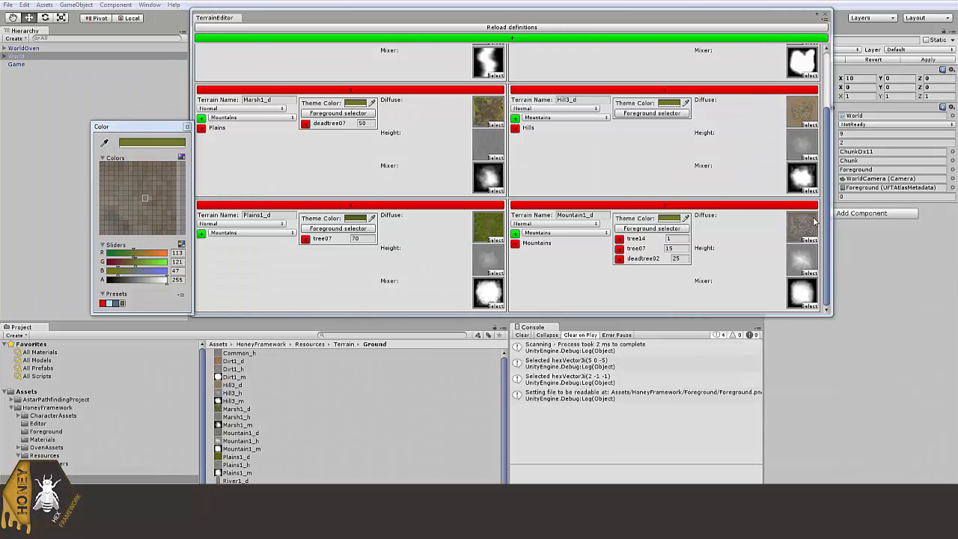
{"action": "left_click", "coordinate": [814, 220]}
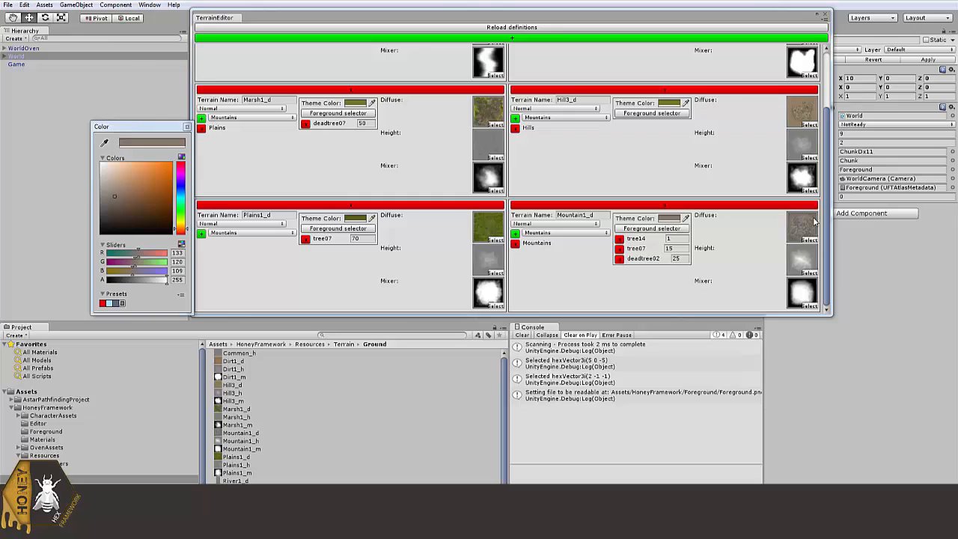
{"action": "left_click", "coordinate": [187, 127]}
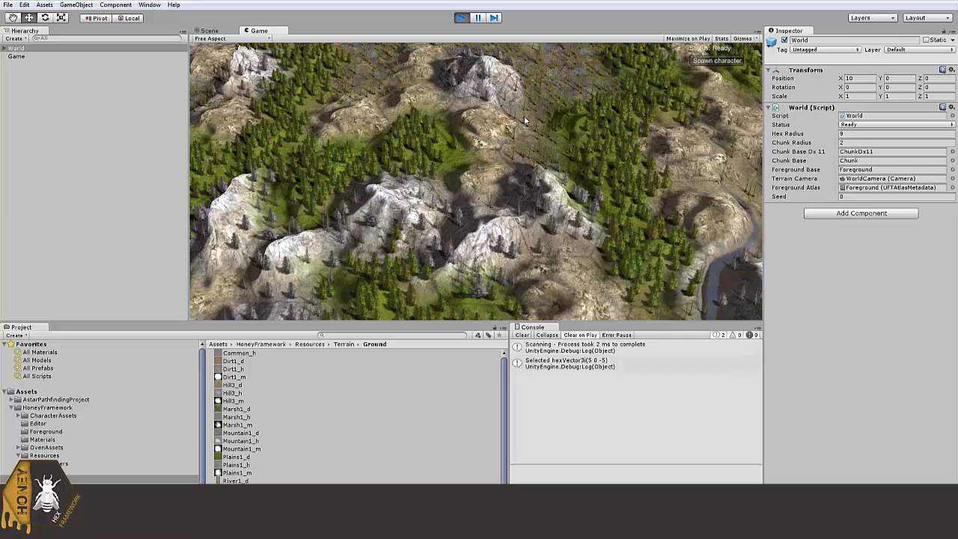
- Select a hex in the running world with mountains, leave play mode and reopen the Terrain Editor at the Plains1_d and Mountain1_d definitions
{"action": "left_click", "coordinate": [524, 115]}
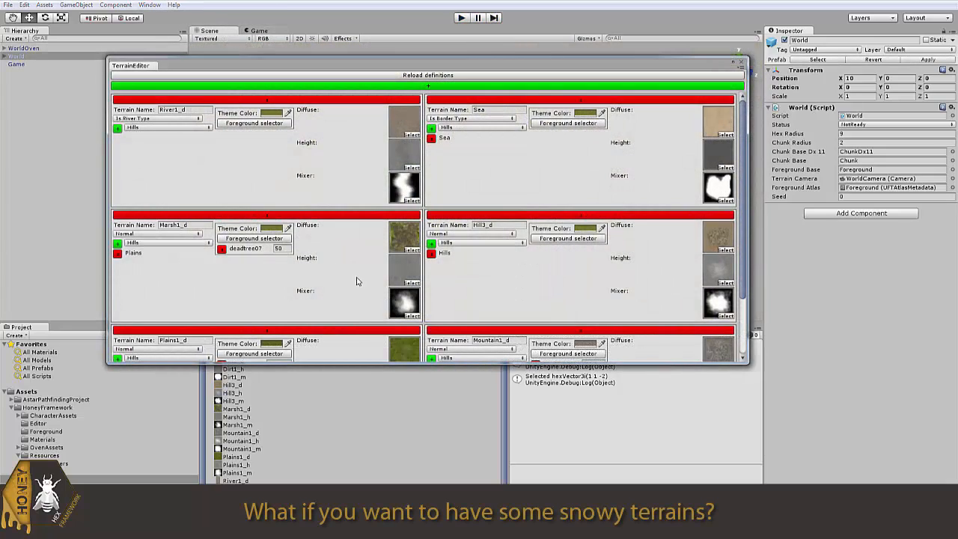
{"action": "scroll", "coordinate": [485, 183], "scroll_direction": "down", "scroll_amount": 3}
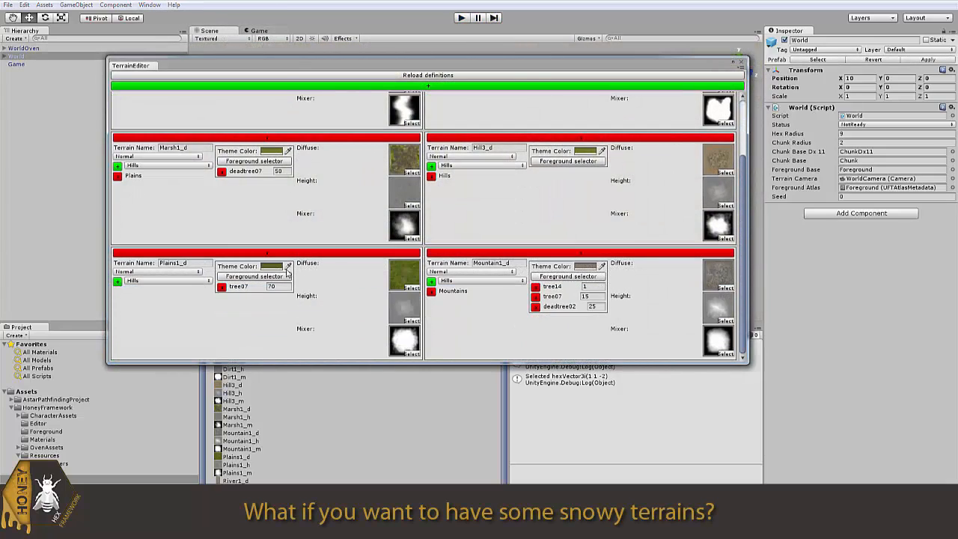
- Set the Plains1_d theme color to a pale icy blue with RGB values 229, 255, 255
{"action": "left_click", "coordinate": [277, 266]}
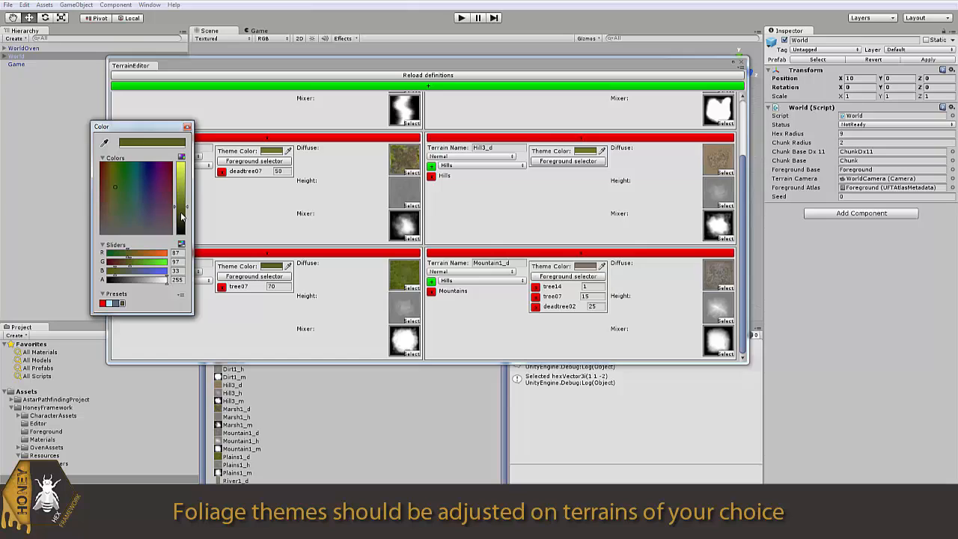
{"action": "left_click_drag", "start_coordinate": [185, 203], "coordinate": [180, 161]}
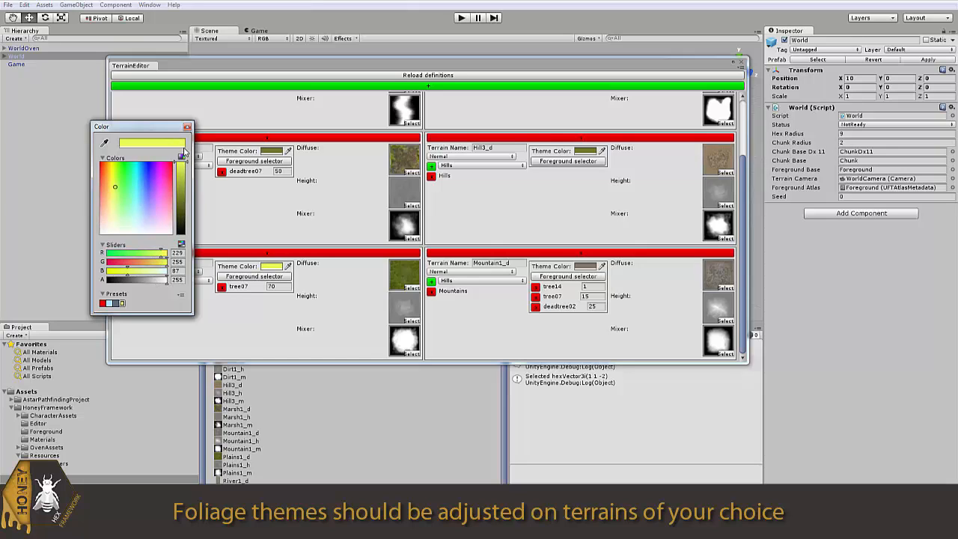
{"action": "left_click_drag", "start_coordinate": [156, 275], "coordinate": [179, 276]}
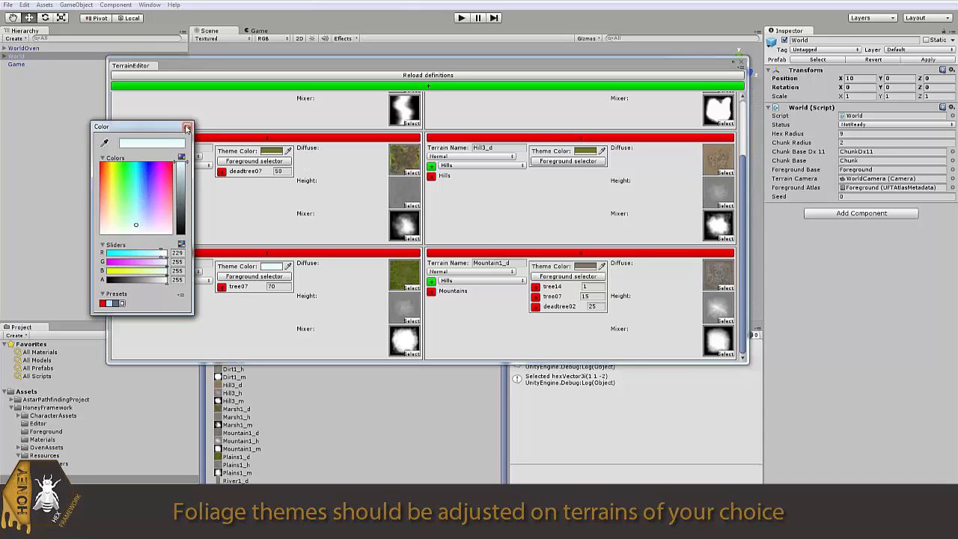
{"action": "left_click", "coordinate": [188, 127]}
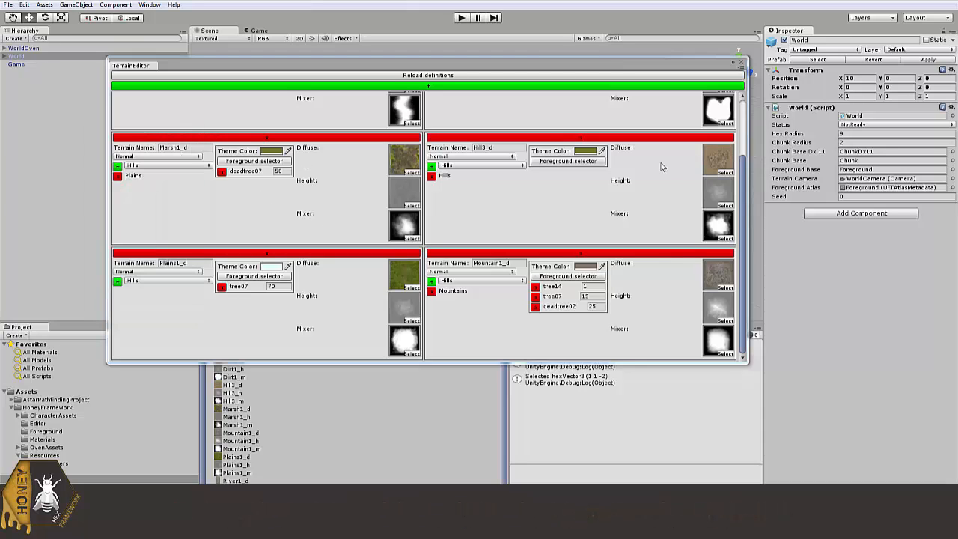
- Set the Marsh1_d theme color to a pale icy blue with RGB values 226, 255, 255
{"action": "left_click", "coordinate": [273, 152]}
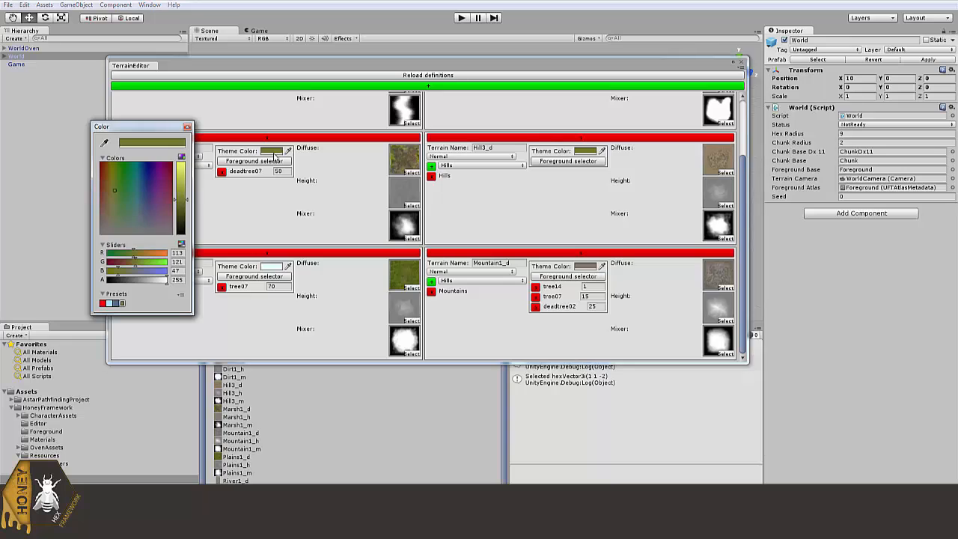
{"action": "left_click_drag", "start_coordinate": [187, 201], "coordinate": [172, 157]}
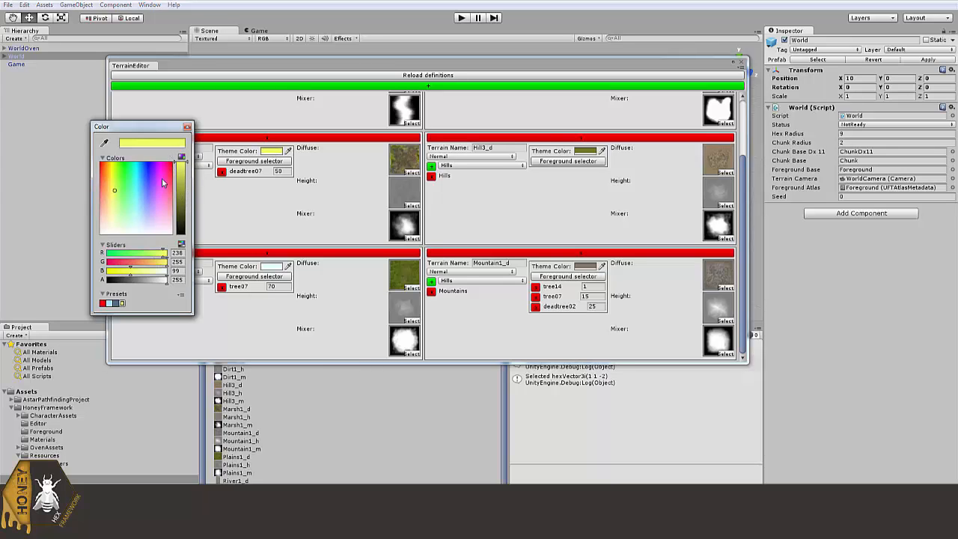
{"action": "left_click", "coordinate": [119, 201]}
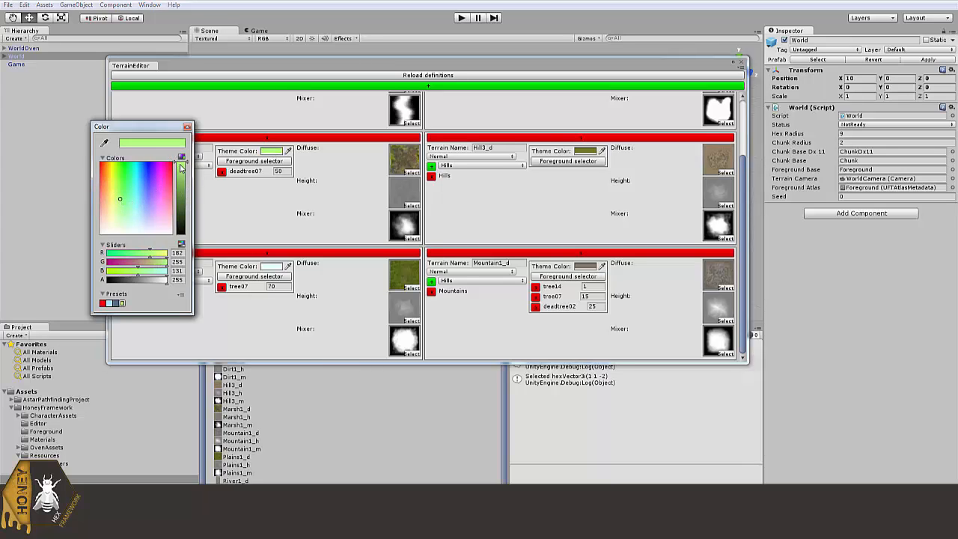
{"action": "mouse_move", "coordinate": [151, 269]}
{"action": "left_mouse_down"}
{"action": "mouse_move", "coordinate": [163, 275]}
{"action": "mouse_move", "coordinate": [153, 276]}
{"action": "left_mouse_up"}
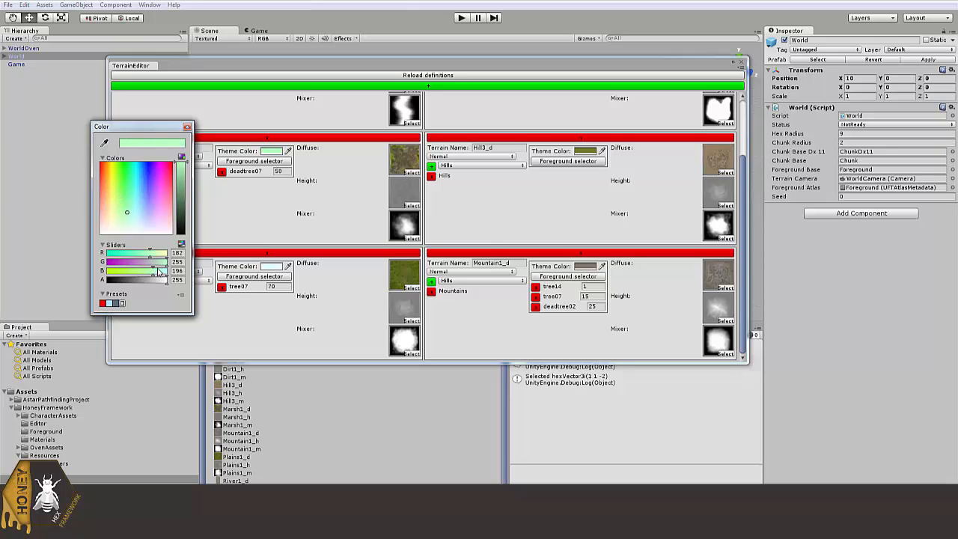
{"action": "mouse_move", "coordinate": [162, 276]}
{"action": "left_mouse_down"}
{"action": "mouse_move", "coordinate": [174, 277]}
{"action": "mouse_move", "coordinate": [161, 259]}
{"action": "left_mouse_up"}
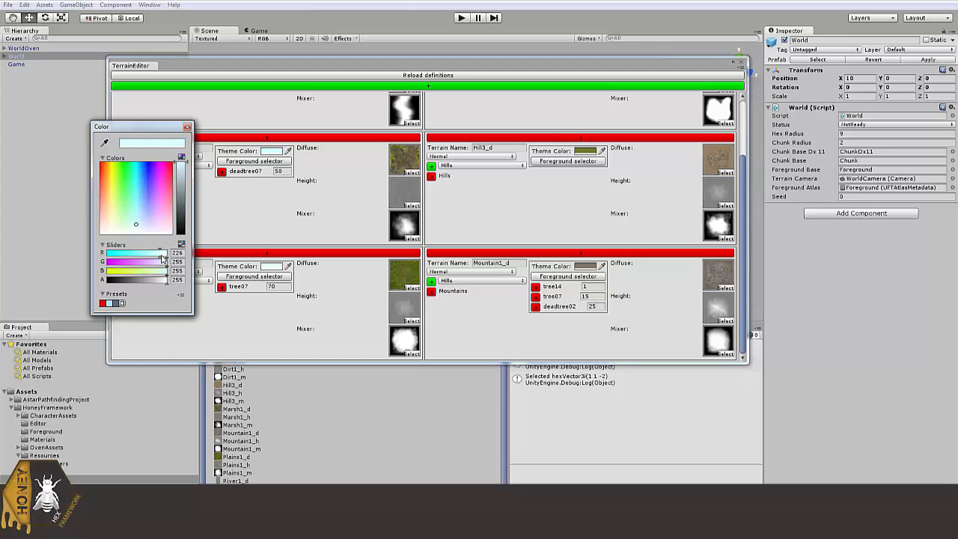
{"action": "left_click", "coordinate": [187, 127]}
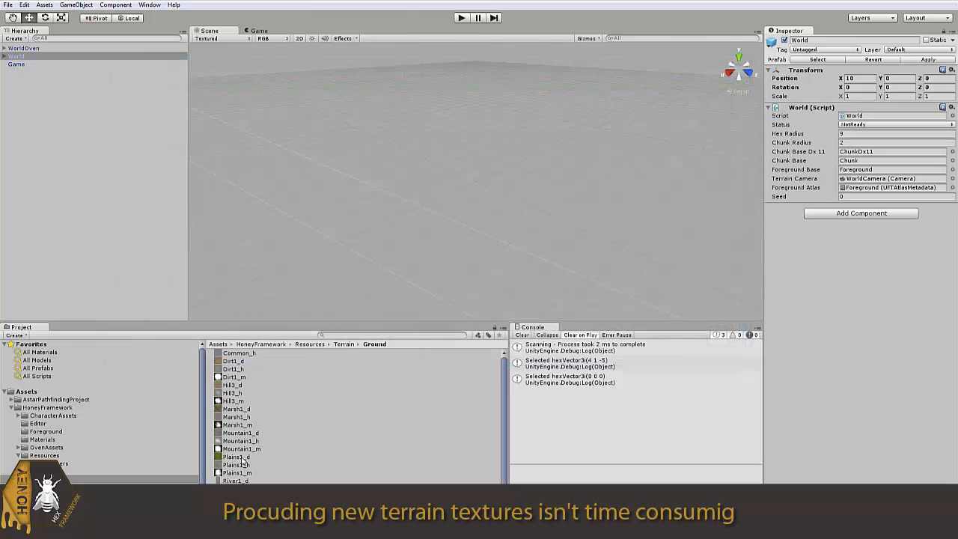
- Locate the Plains1_d texture in its Ground folder on disk and open Plains1_d.psd in Photoshop for editing
{"action": "left_click", "coordinate": [241, 458]}
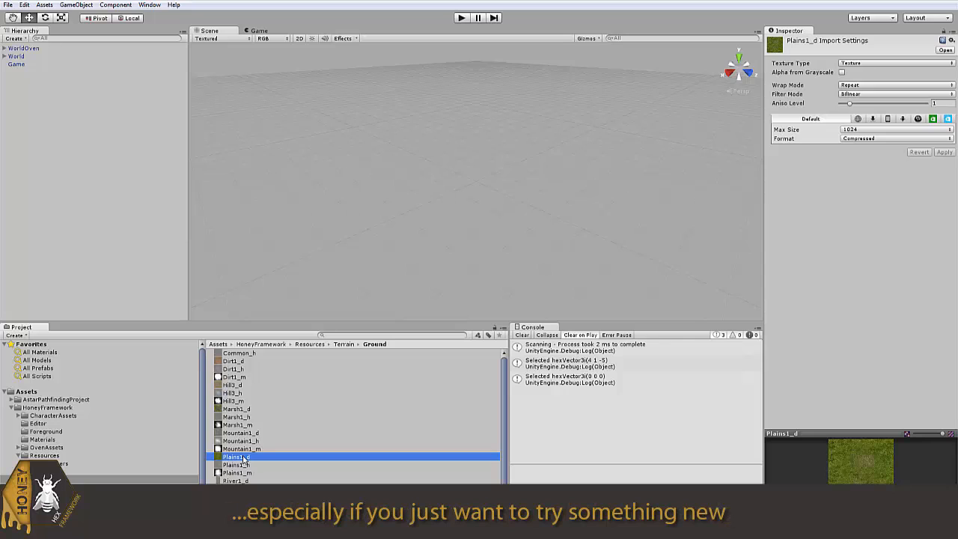
{"action": "right_click", "coordinate": [243, 459]}
{"action": "mouse_move", "coordinate": [293, 362]}
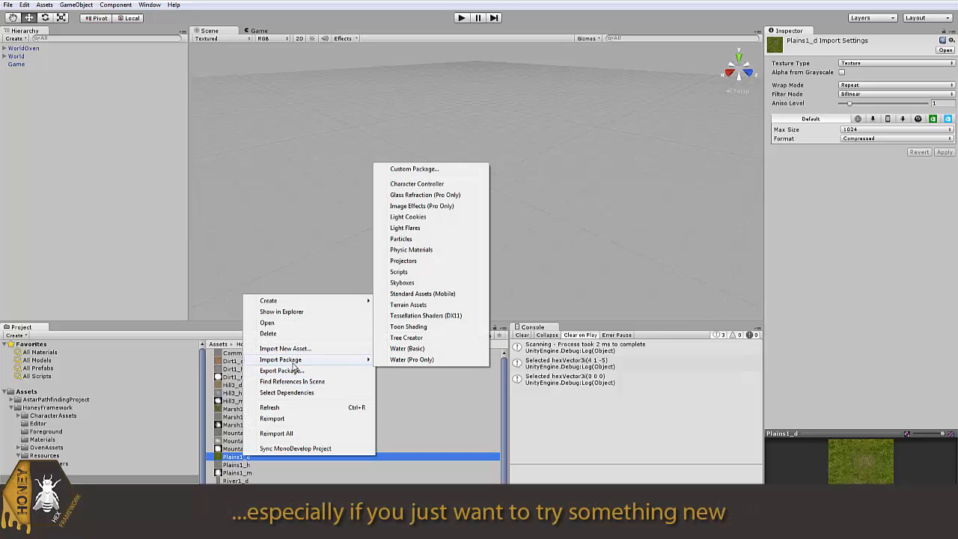
{"action": "left_click", "coordinate": [282, 311]}
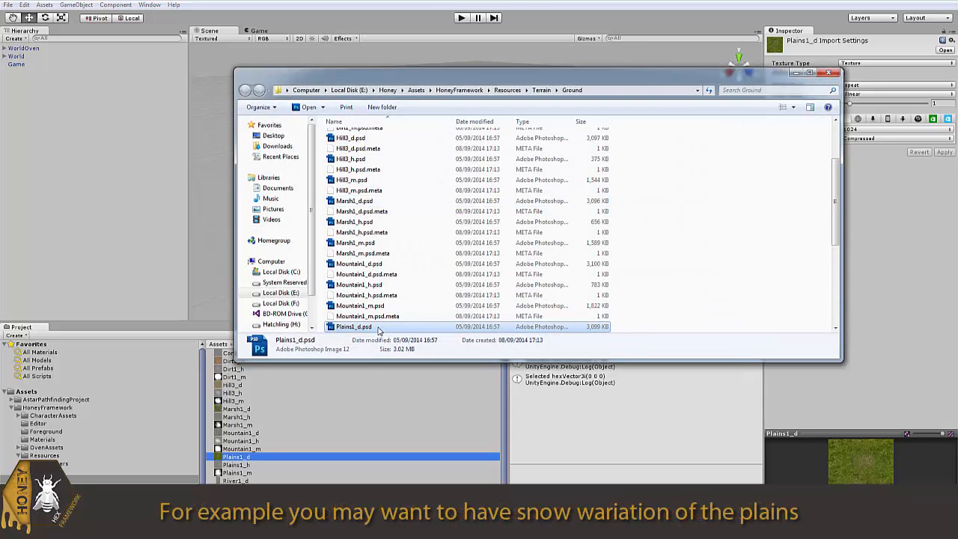
{"action": "right_click", "coordinate": [378, 329]}
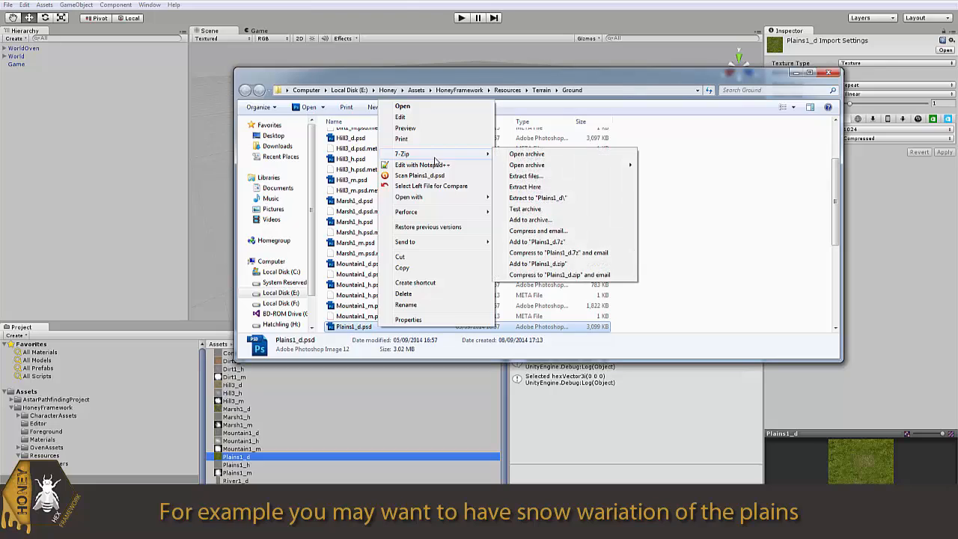
{"action": "left_click", "coordinate": [432, 122]}
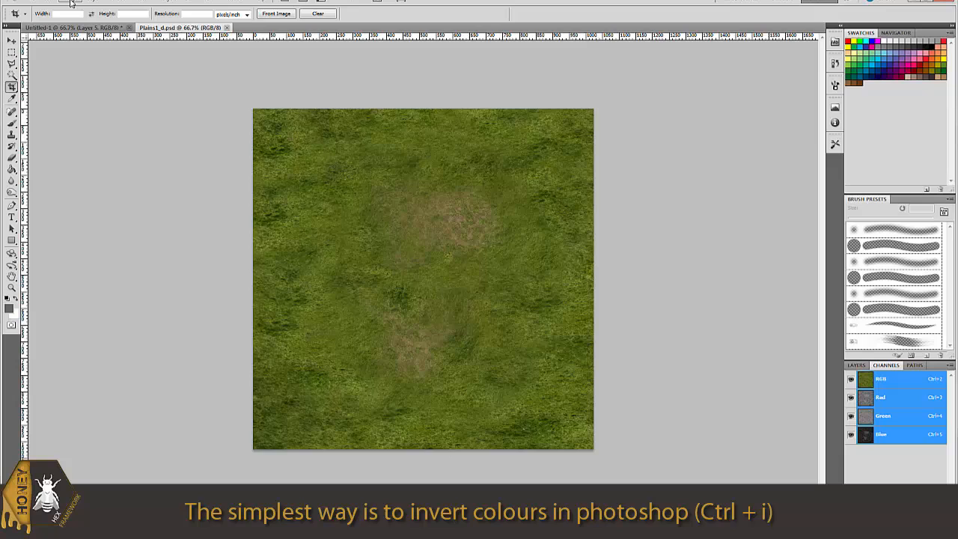
- Invert the texture's colours and copy the whole Red channel into the RGB image as a grey snow layer
{"action": "key", "text": "ctrl+i"}
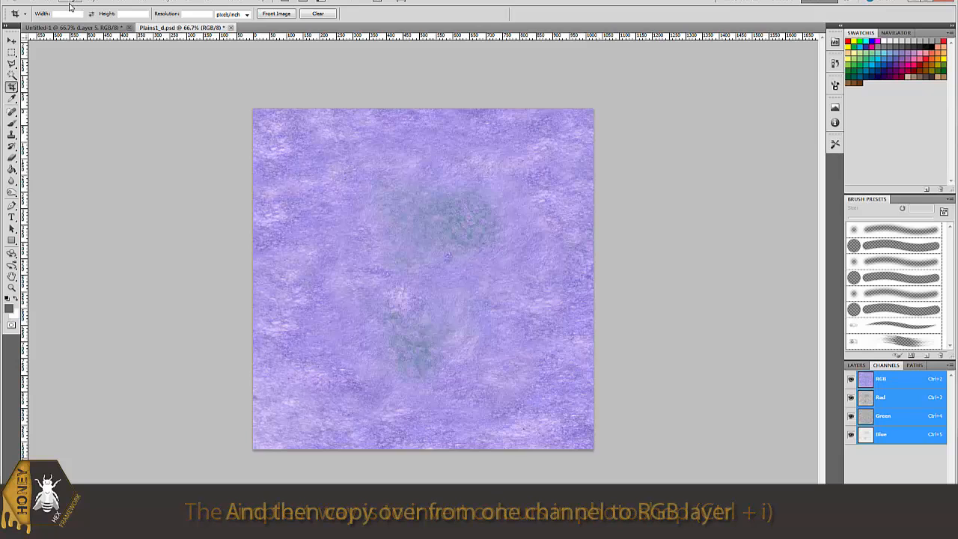
{"action": "left_click", "coordinate": [885, 397]}
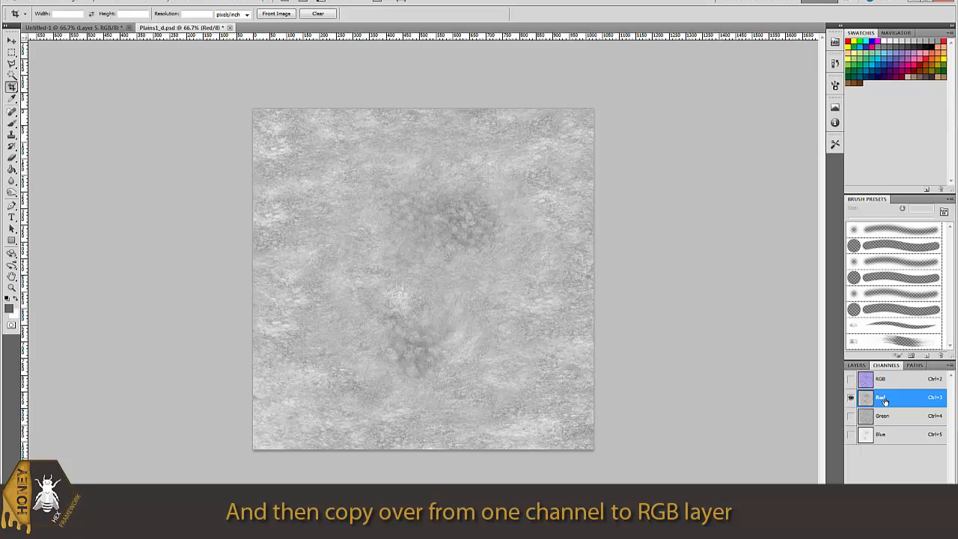
{"action": "key", "text": "ctrl+a"}
{"action": "left_click", "coordinate": [883, 381]}
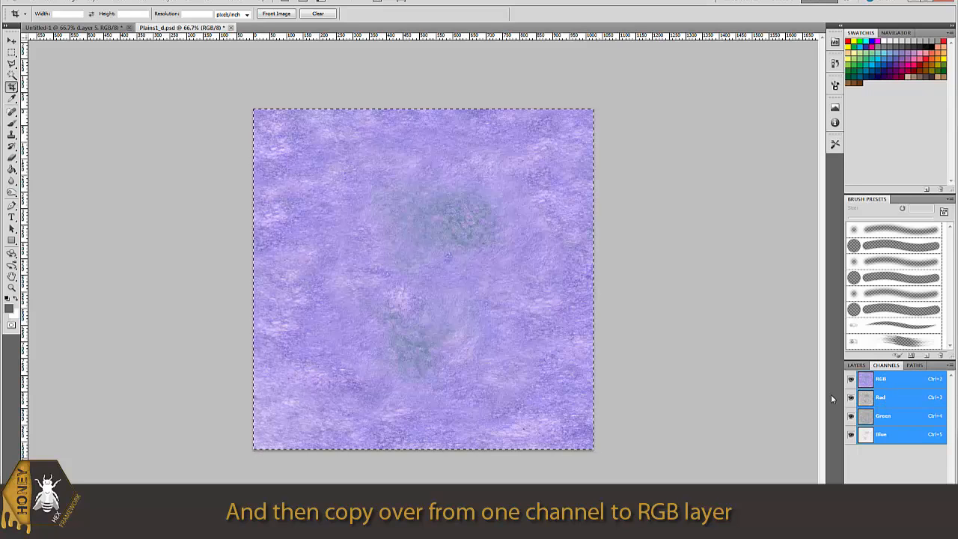
{"action": "key", "text": "ctrl+v"}
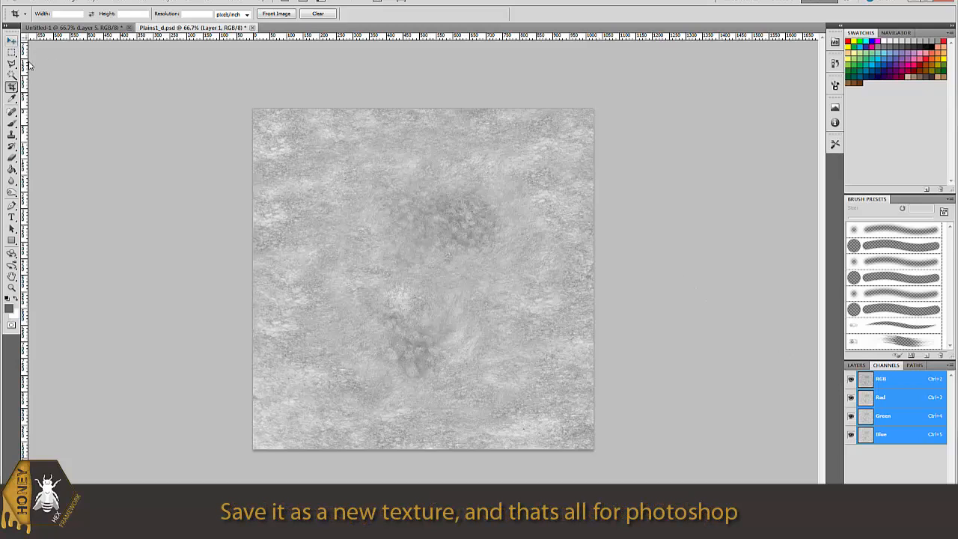
- Save the grey texture as a new Photoshop file named Plains1.2_d.psd in the Ground folder, keeping Maximize Compatibility on
{"action": "left_click", "coordinate": [30, 3]}
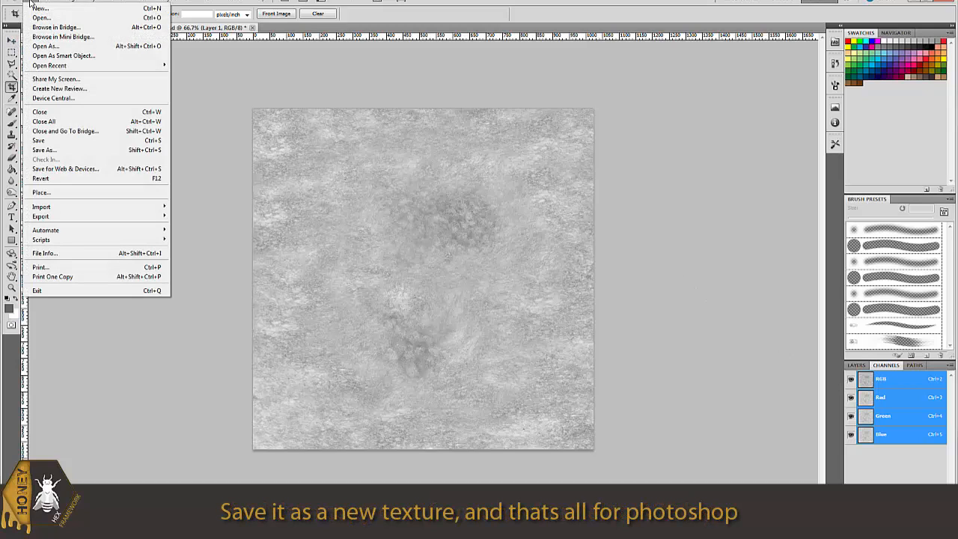
{"action": "left_click", "coordinate": [65, 149]}
{"action": "left_click", "coordinate": [477, 230]}
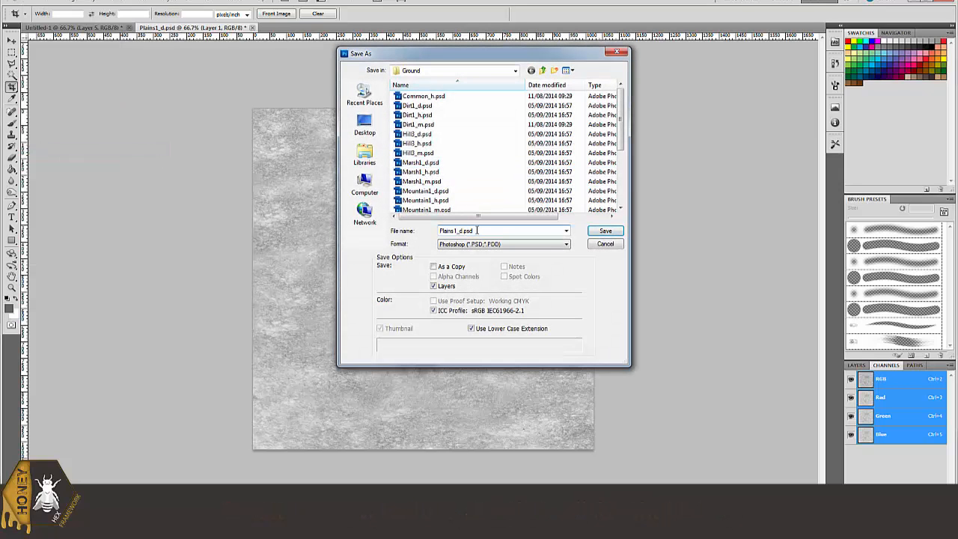
{"action": "type", "text": "2"}
{"action": "left_click", "coordinate": [605, 231]}
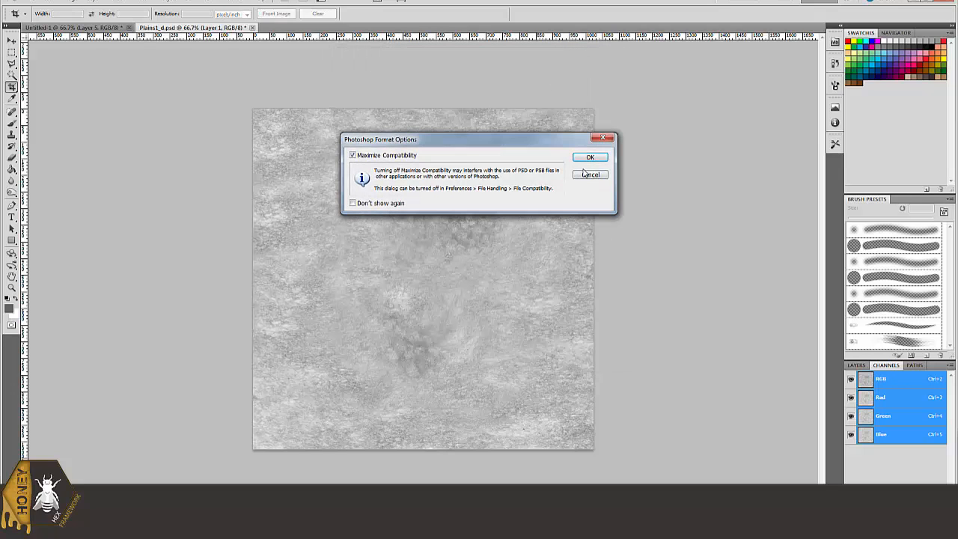
{"action": "left_click", "coordinate": [590, 159]}
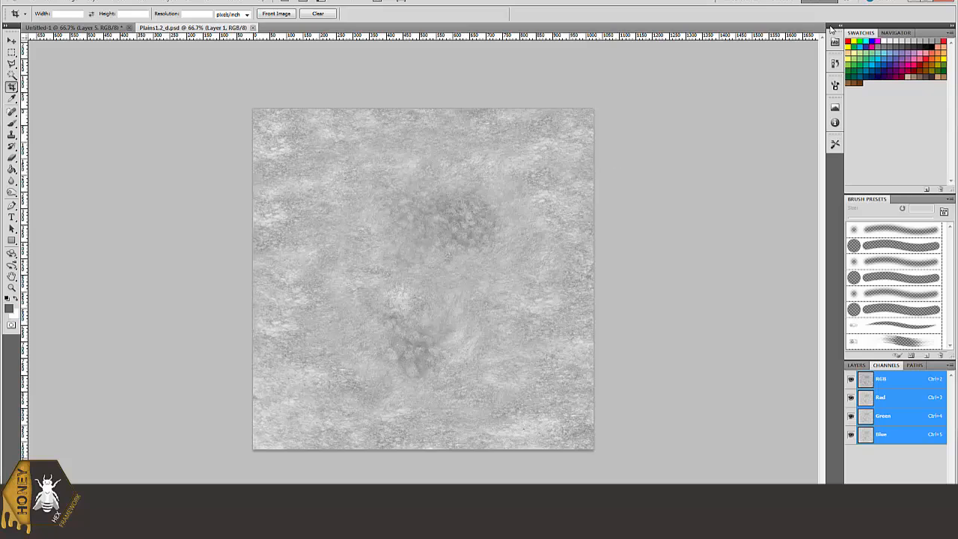
- Switch back to Unity, put the Ground folder window away and select the new Plains1.2_d texture asset
{"action": "left_click", "coordinate": [903, 7]}
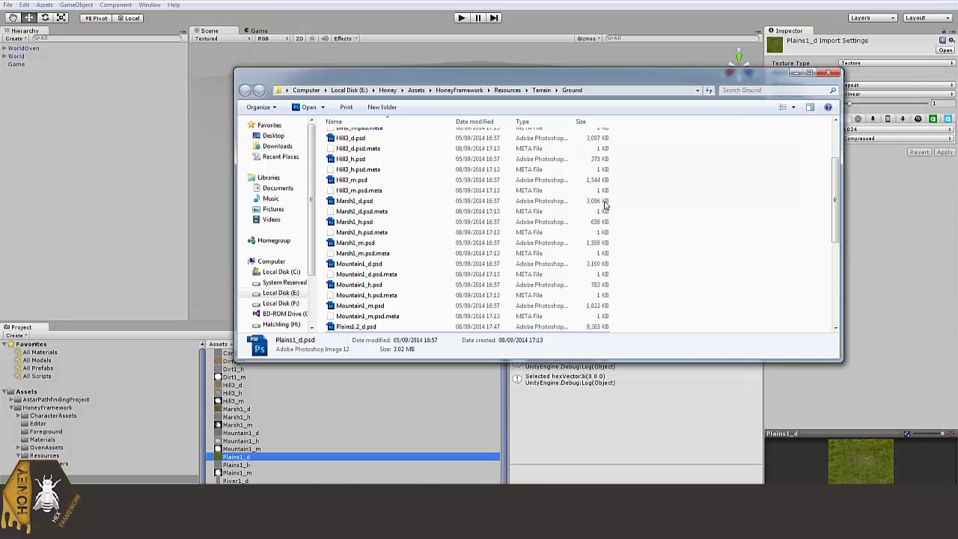
{"action": "left_click", "coordinate": [797, 72]}
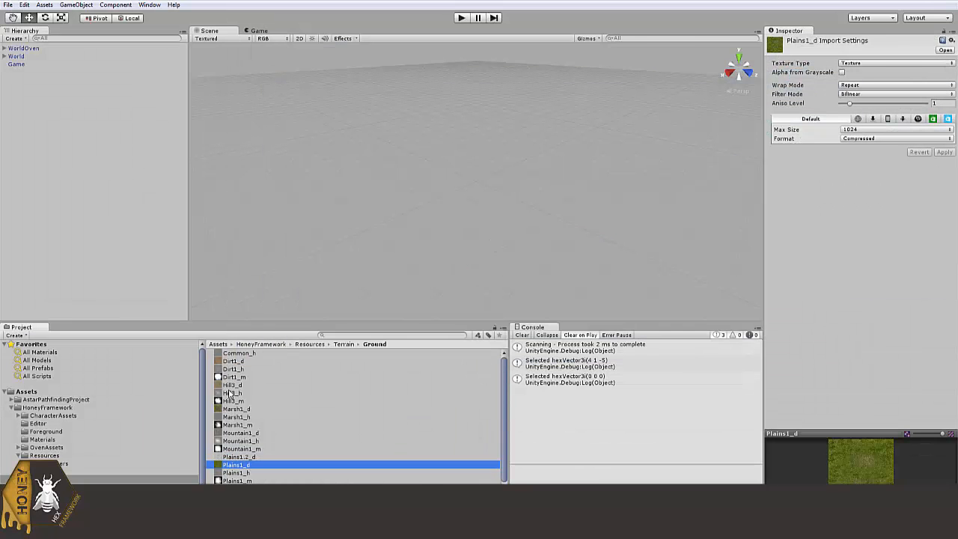
{"action": "left_click", "coordinate": [241, 456]}
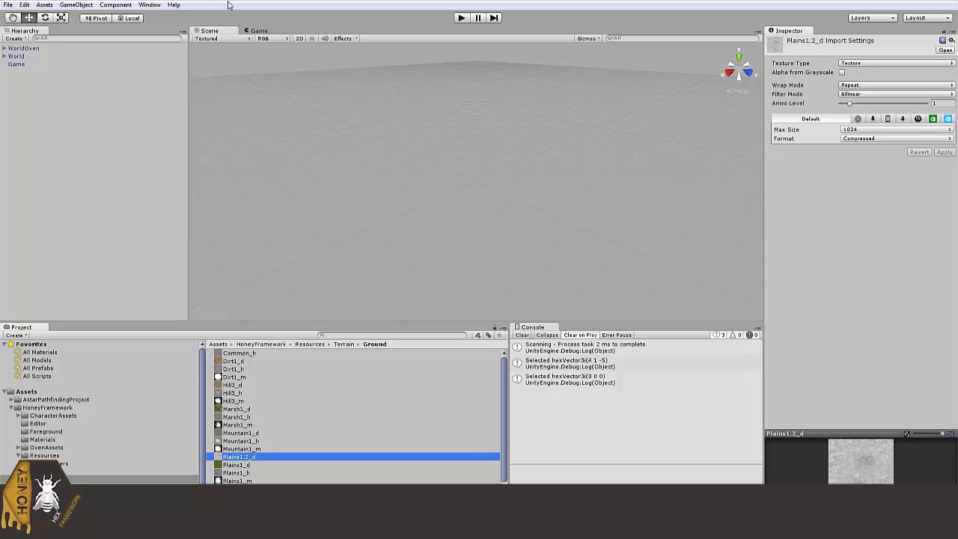
- Reopen the Terrain Editor and assign Plains1.2_d as the diffuse texture of the Plains1_d terrain
{"action": "left_click", "coordinate": [150, 6]}
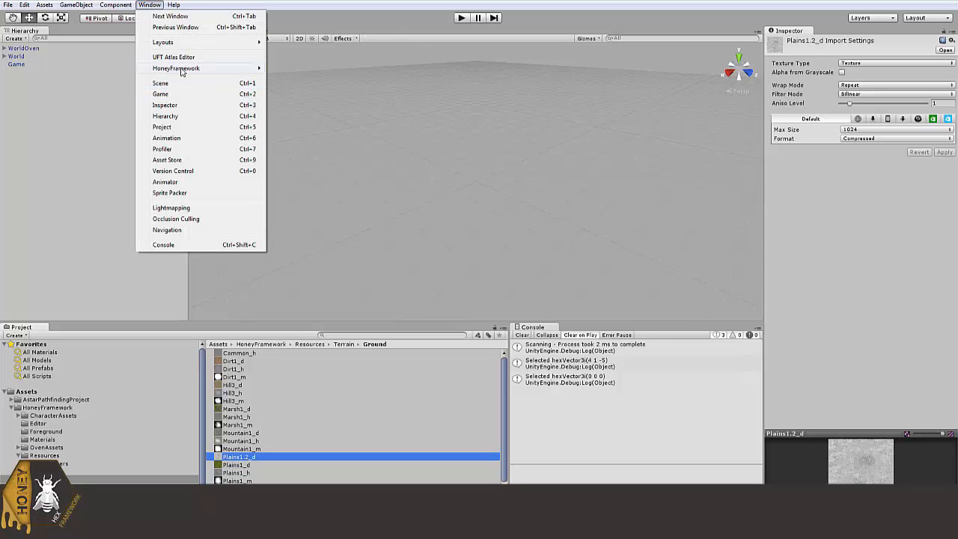
{"action": "mouse_move", "coordinate": [180, 68]}
{"action": "left_click", "coordinate": [299, 69]}
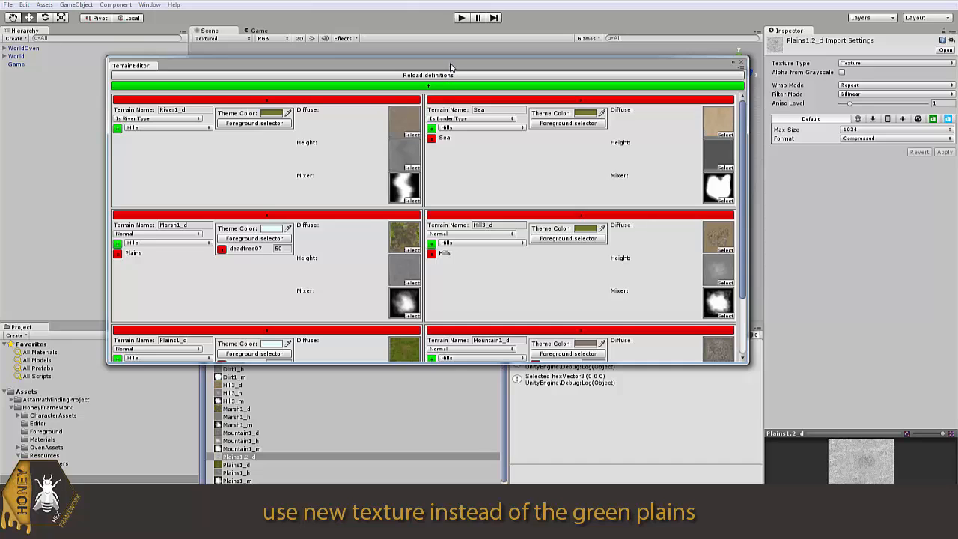
{"action": "left_click_drag", "start_coordinate": [450, 68], "coordinate": [465, 51]}
{"action": "left_click_drag", "start_coordinate": [248, 456], "coordinate": [423, 334]}
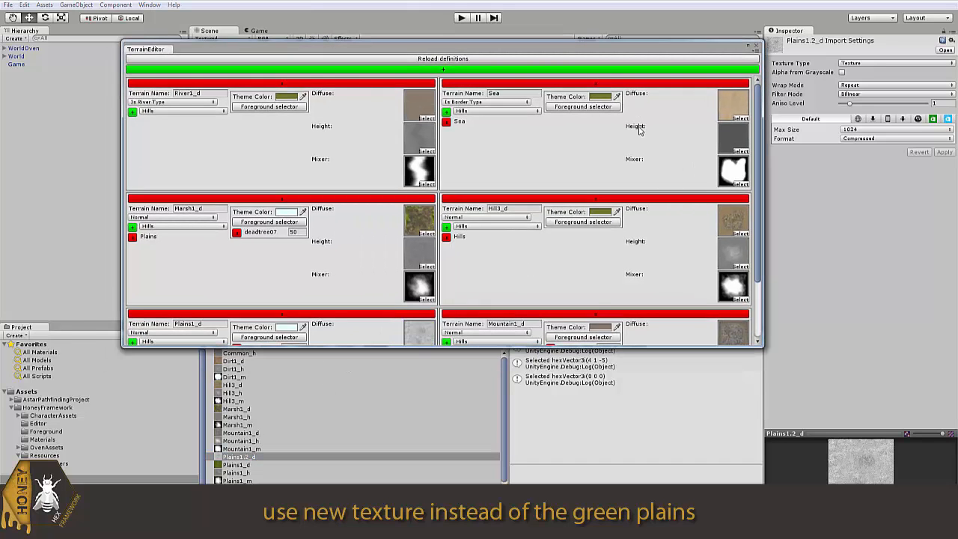
{"action": "left_click", "coordinate": [757, 47]}
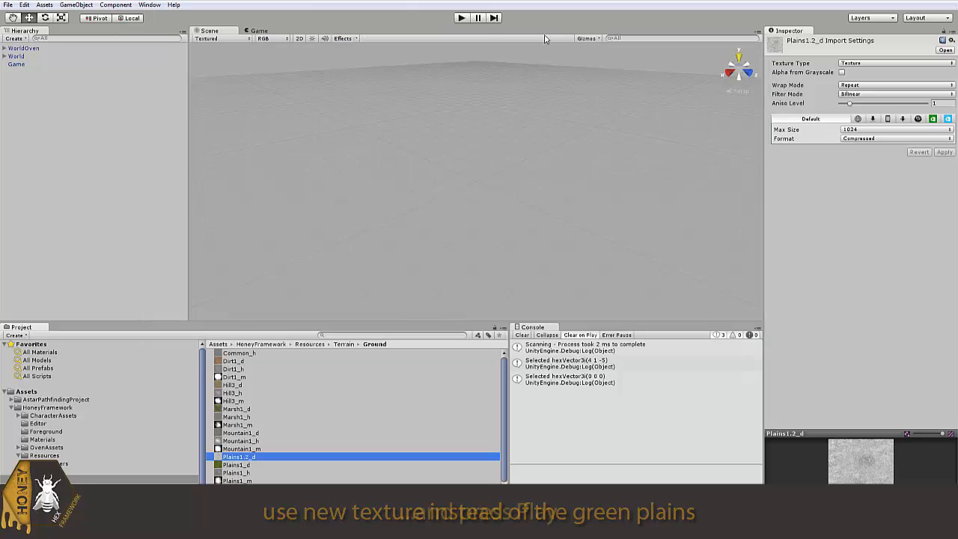
- Run the world, survey the snowy plains, marshes and forests across the generated map, and leave play mode
{"action": "left_click", "coordinate": [461, 17]}
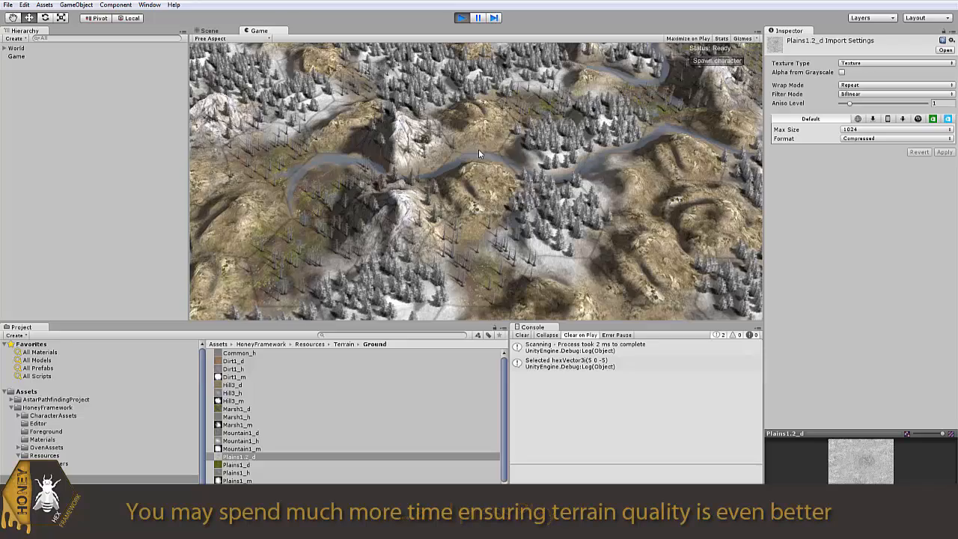
{"action": "left_click", "coordinate": [479, 150]}
{"action": "key", "text": "w"}
{"action": "key", "text": "a"}
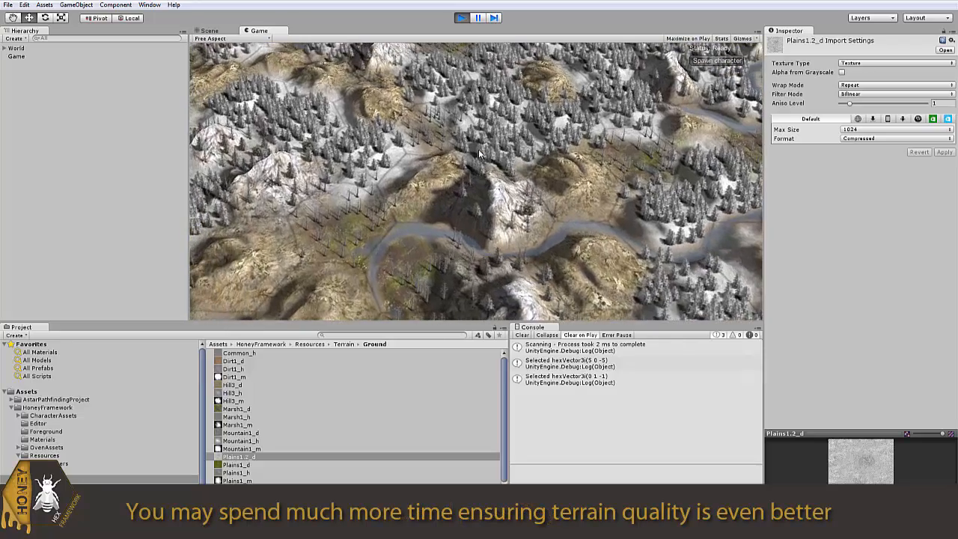
{"action": "key", "text": "w"}
{"action": "key", "text": "d"}
{"action": "key", "text": "a"}
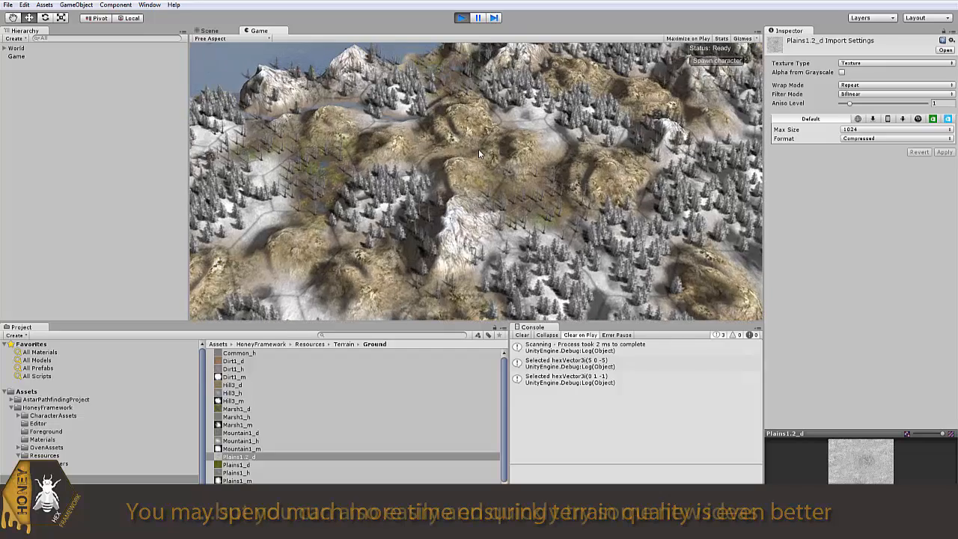
{"action": "key", "text": "s"}
{"action": "key", "text": "a"}
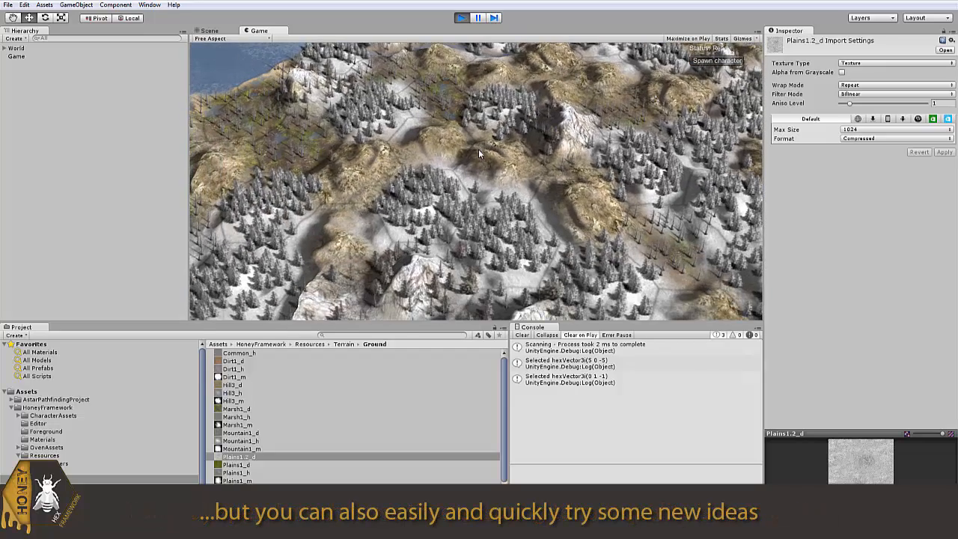
{"action": "left_click", "coordinate": [461, 17]}
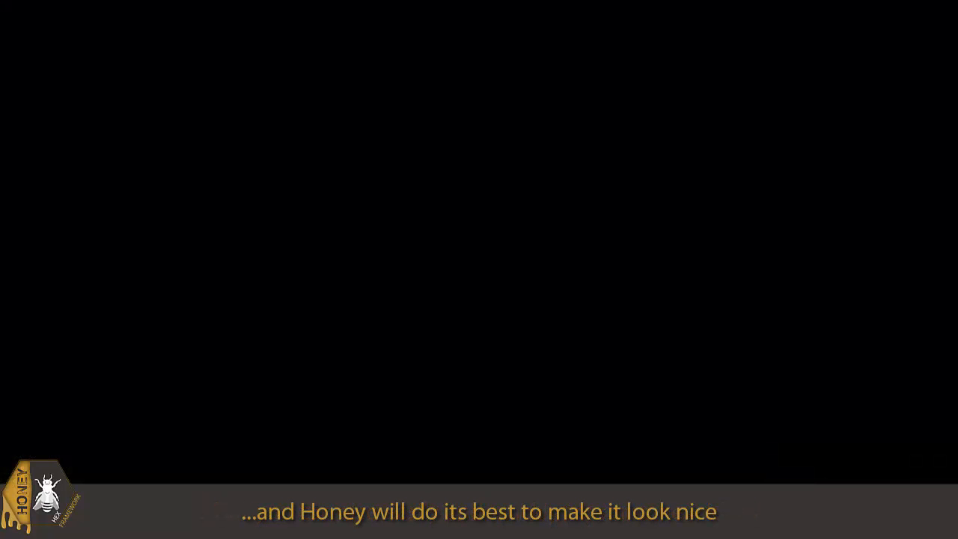